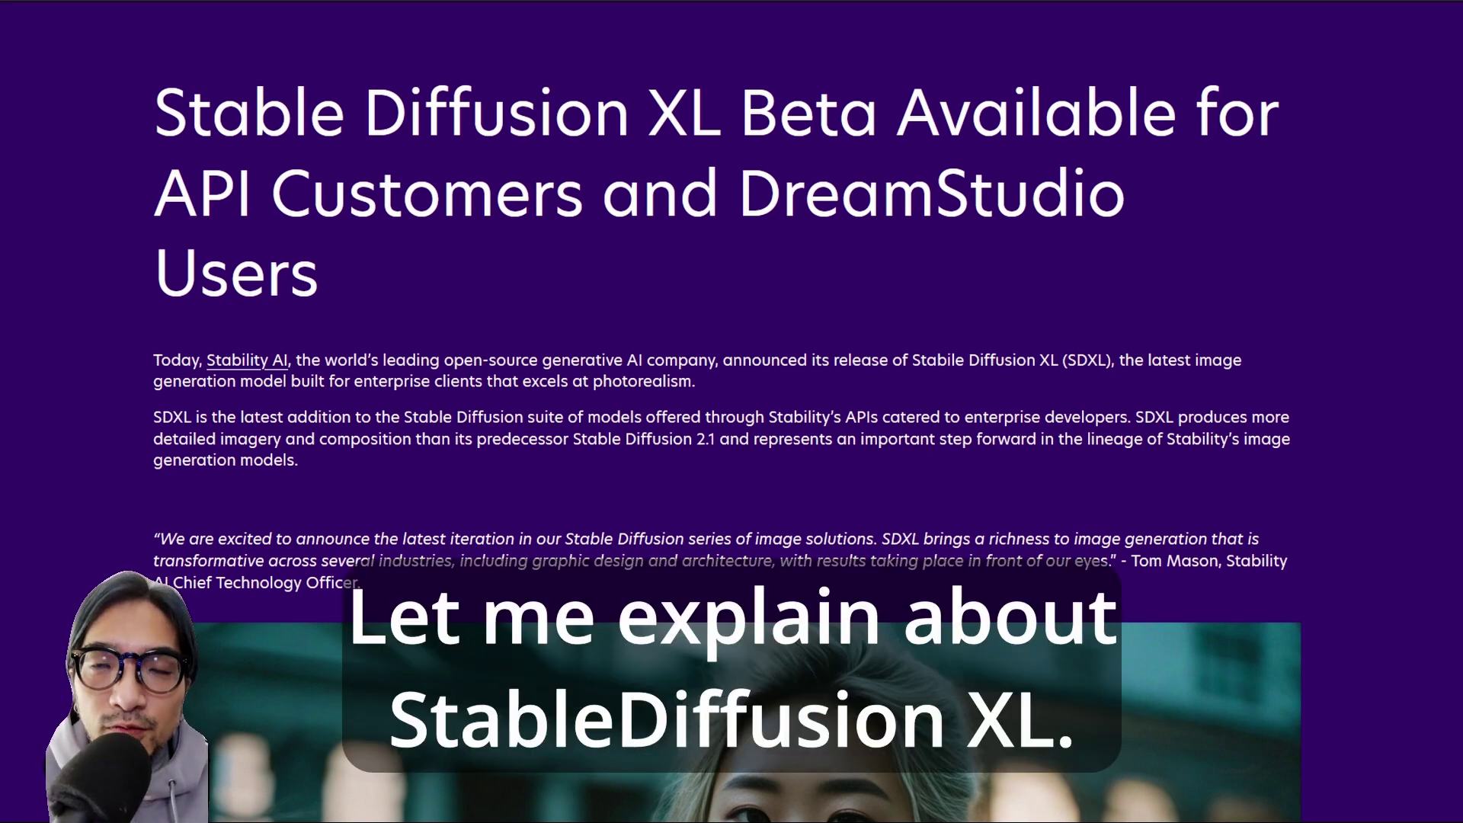
# - From the Stability AI SDXL announcement, sign in to DreamStudio with the Google account
pyautogui.scroll(-5, 293, 161)
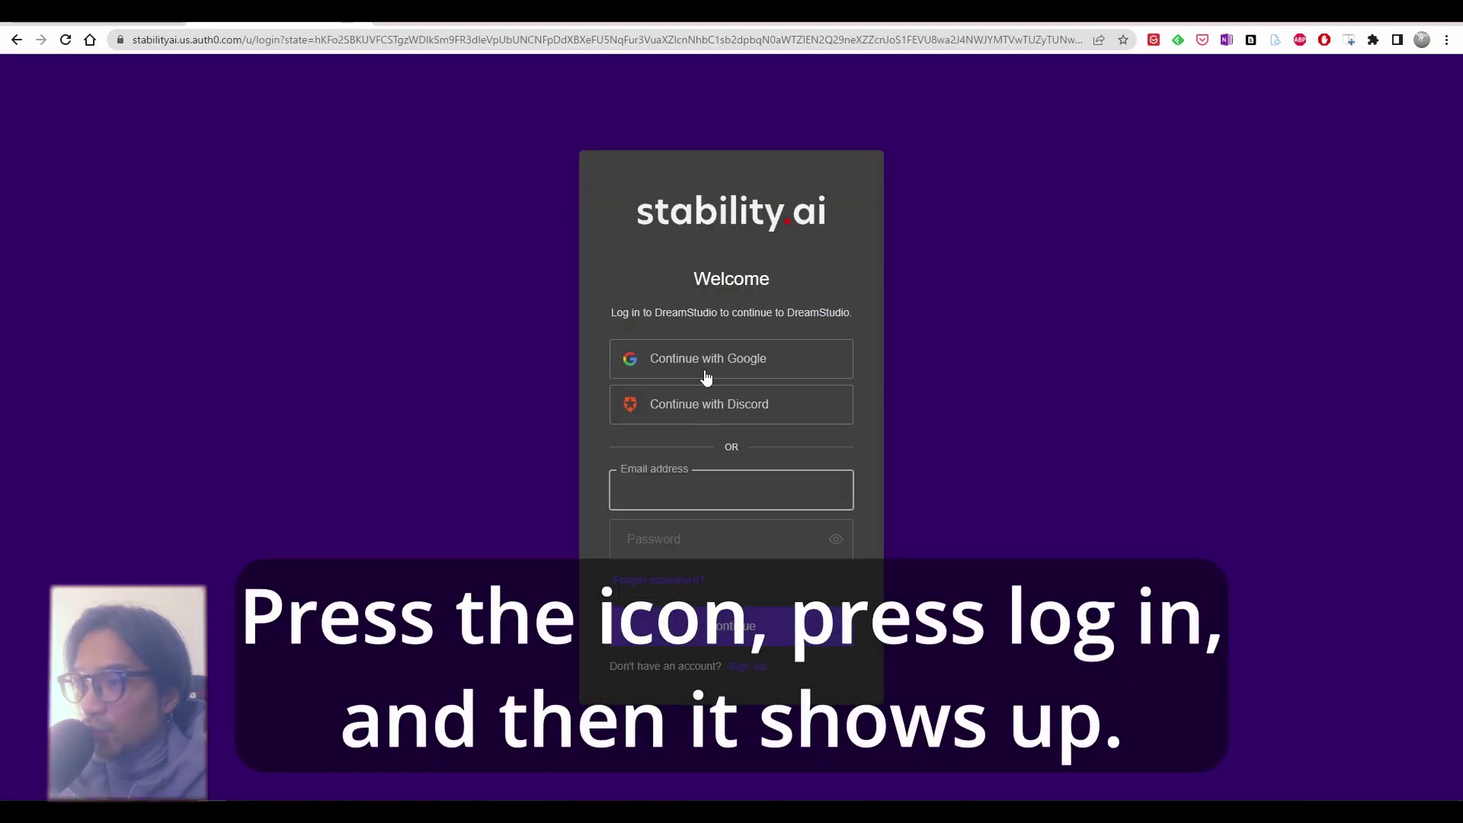
pyautogui.click(702, 375)
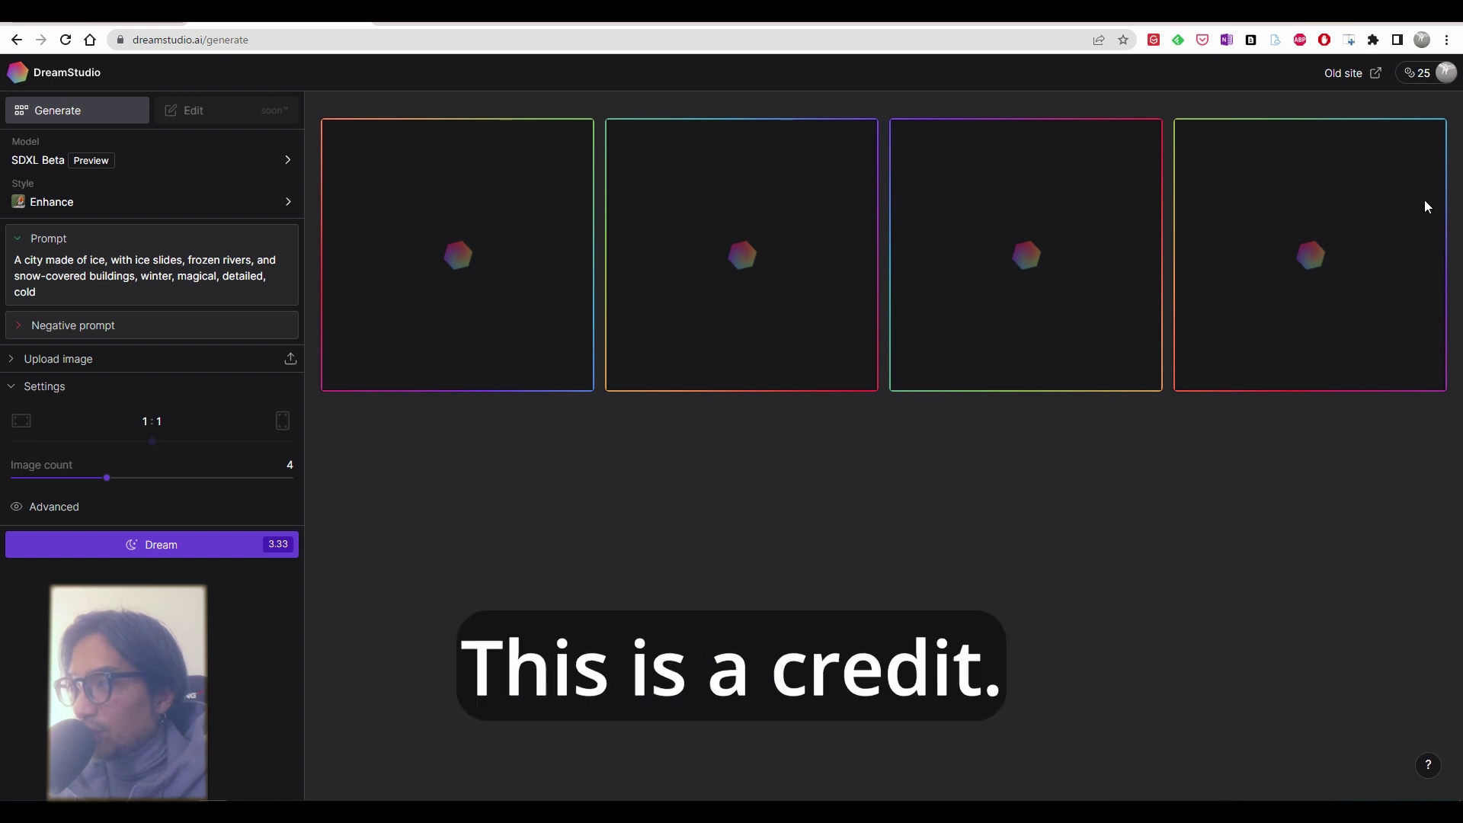
# - Check the credits, confirm the SDXL Beta model, and switch the style from Enhance to Photographic
pyautogui.click(1422, 72)
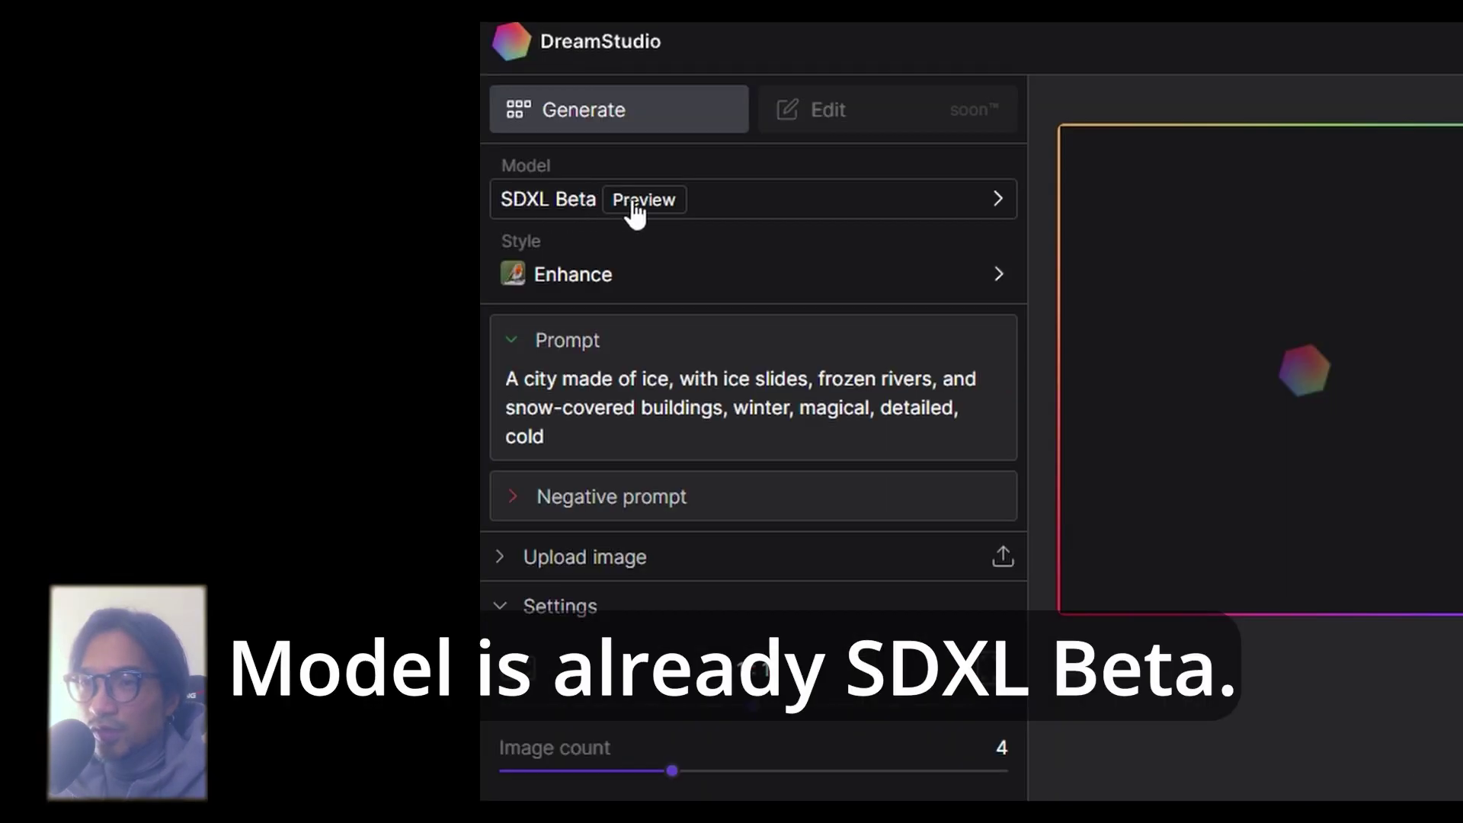
pyautogui.click(760, 212)
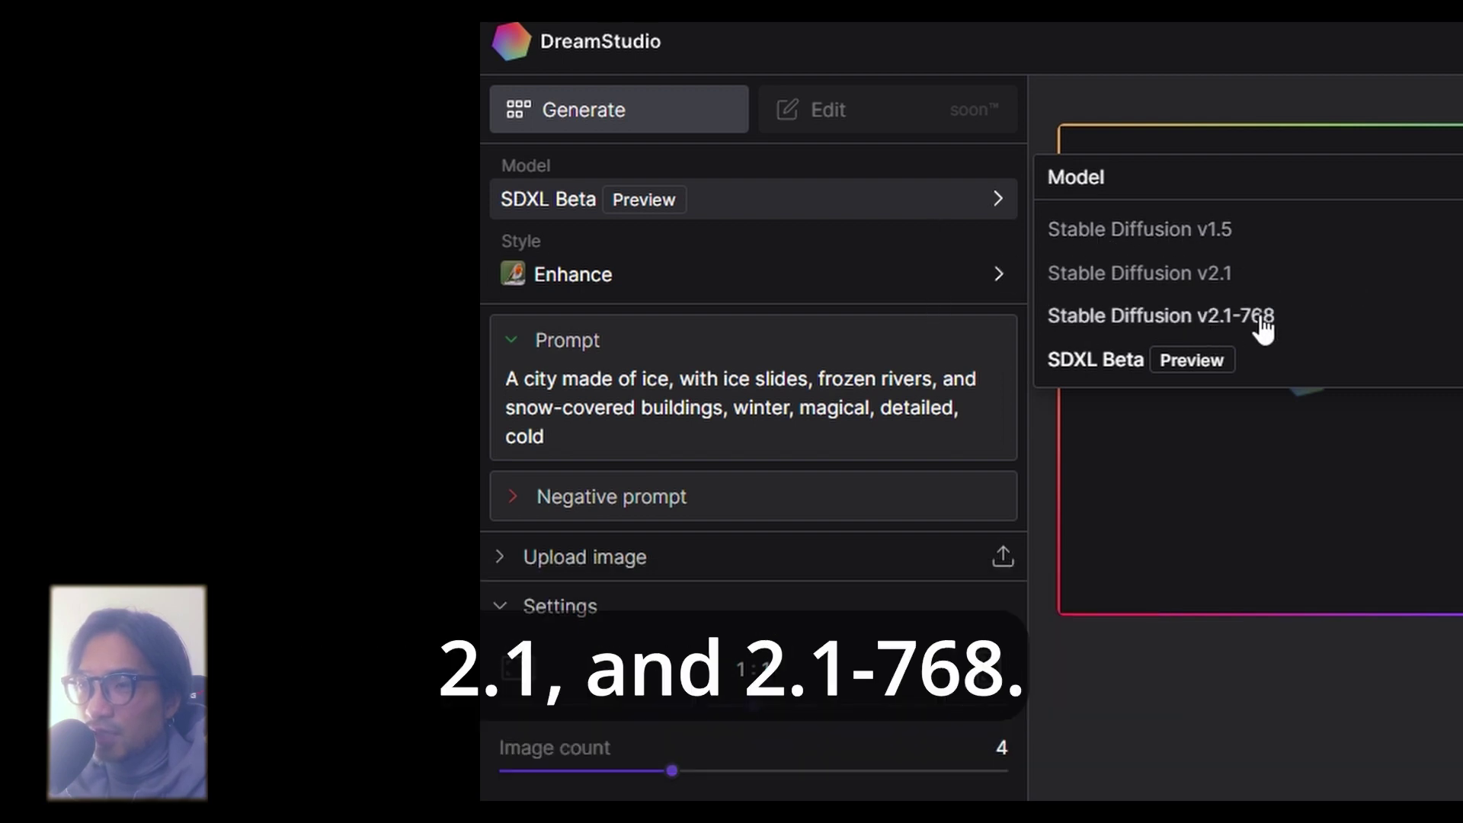
pyautogui.click(564, 279)
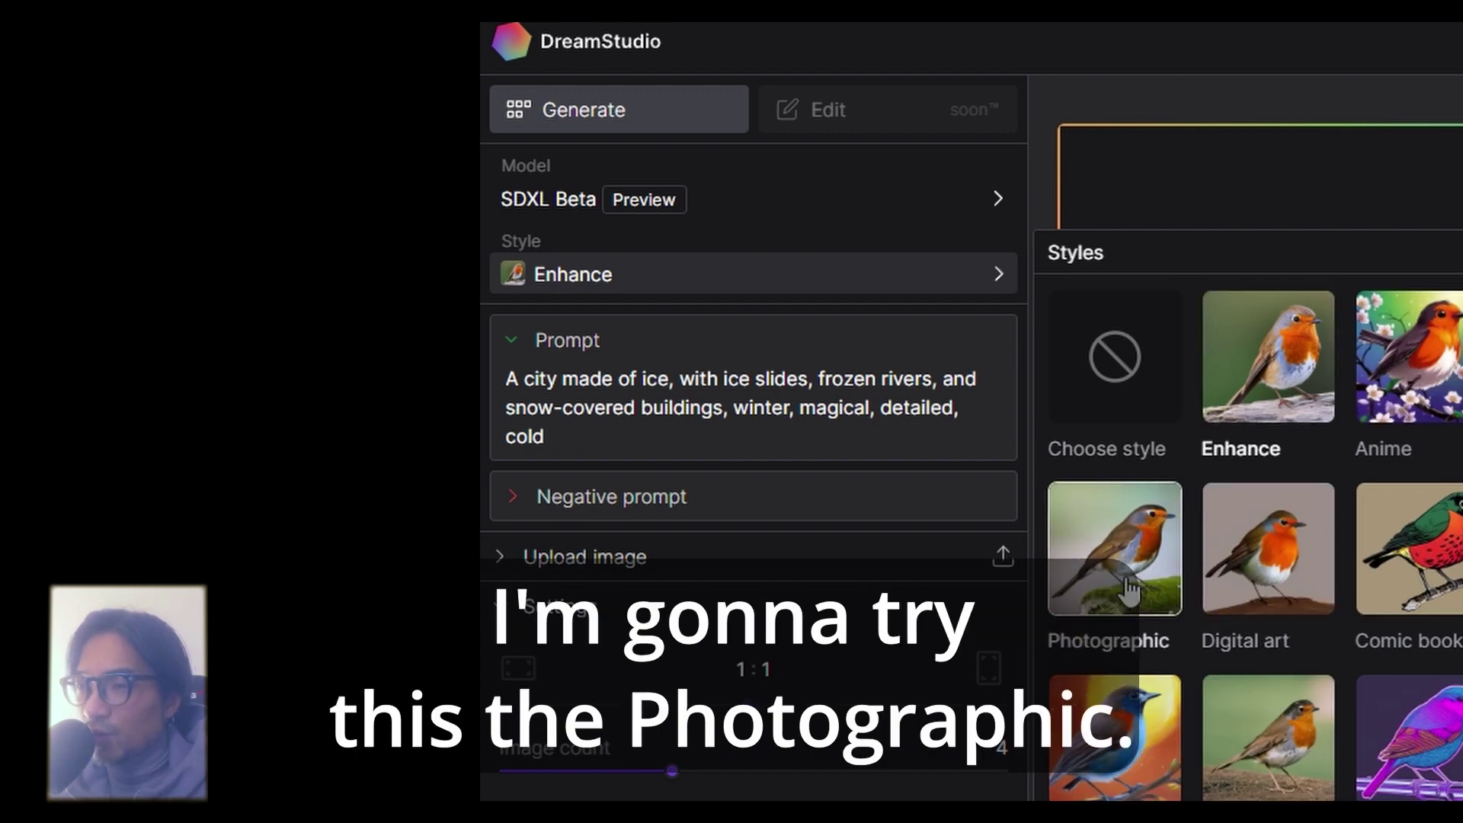
pyautogui.scroll(-5, 1130, 591)
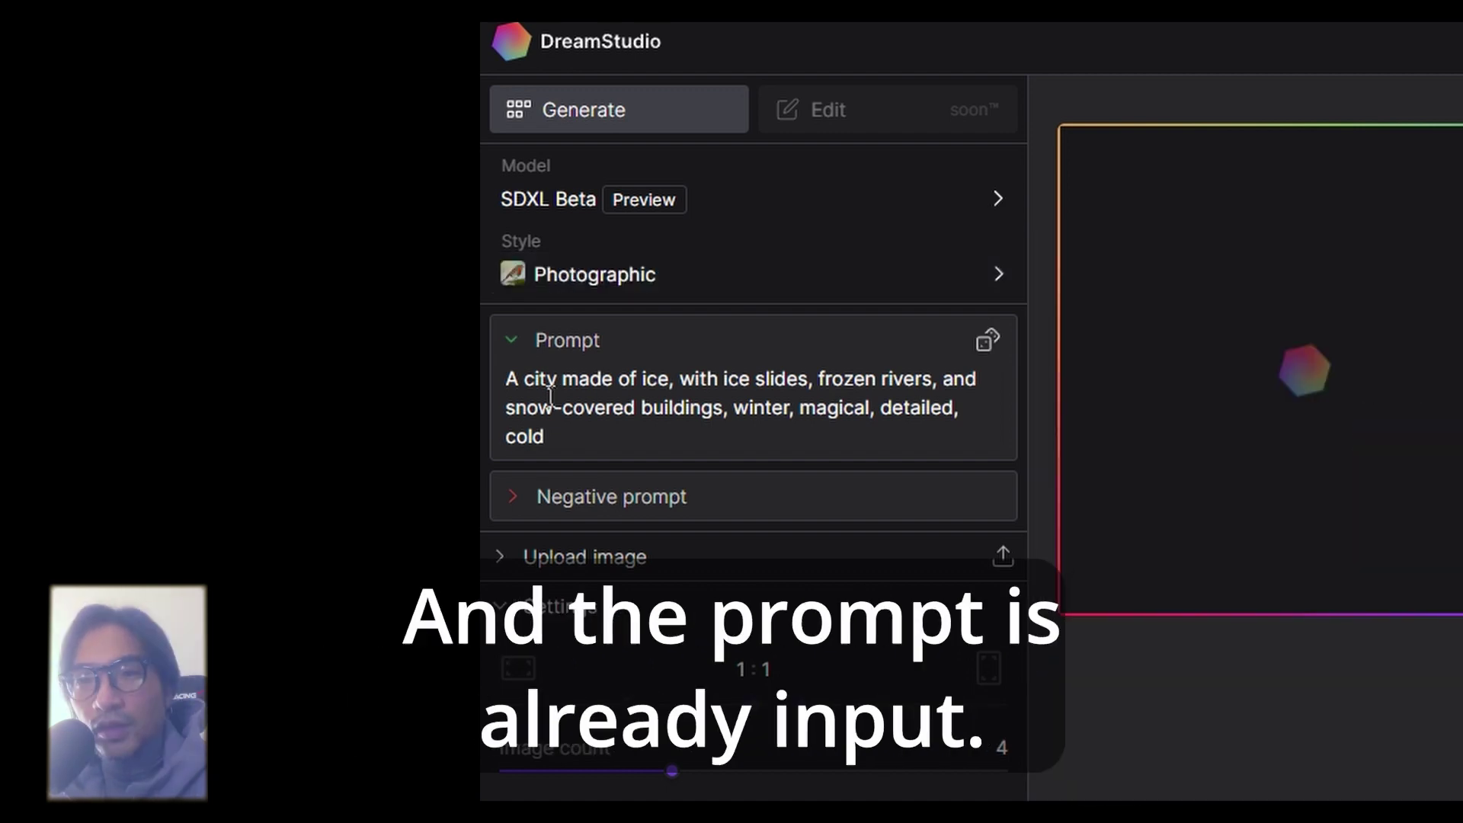
# - Replace the ice-city prompt with 'jewelry ring, architecture intricate frames design, 18K gold, diamonds setting'
pyautogui.hotkey('ctrl', 'a')
pyautogui.click(506, 381)
pyautogui.hotkey('ctrl', 'a')
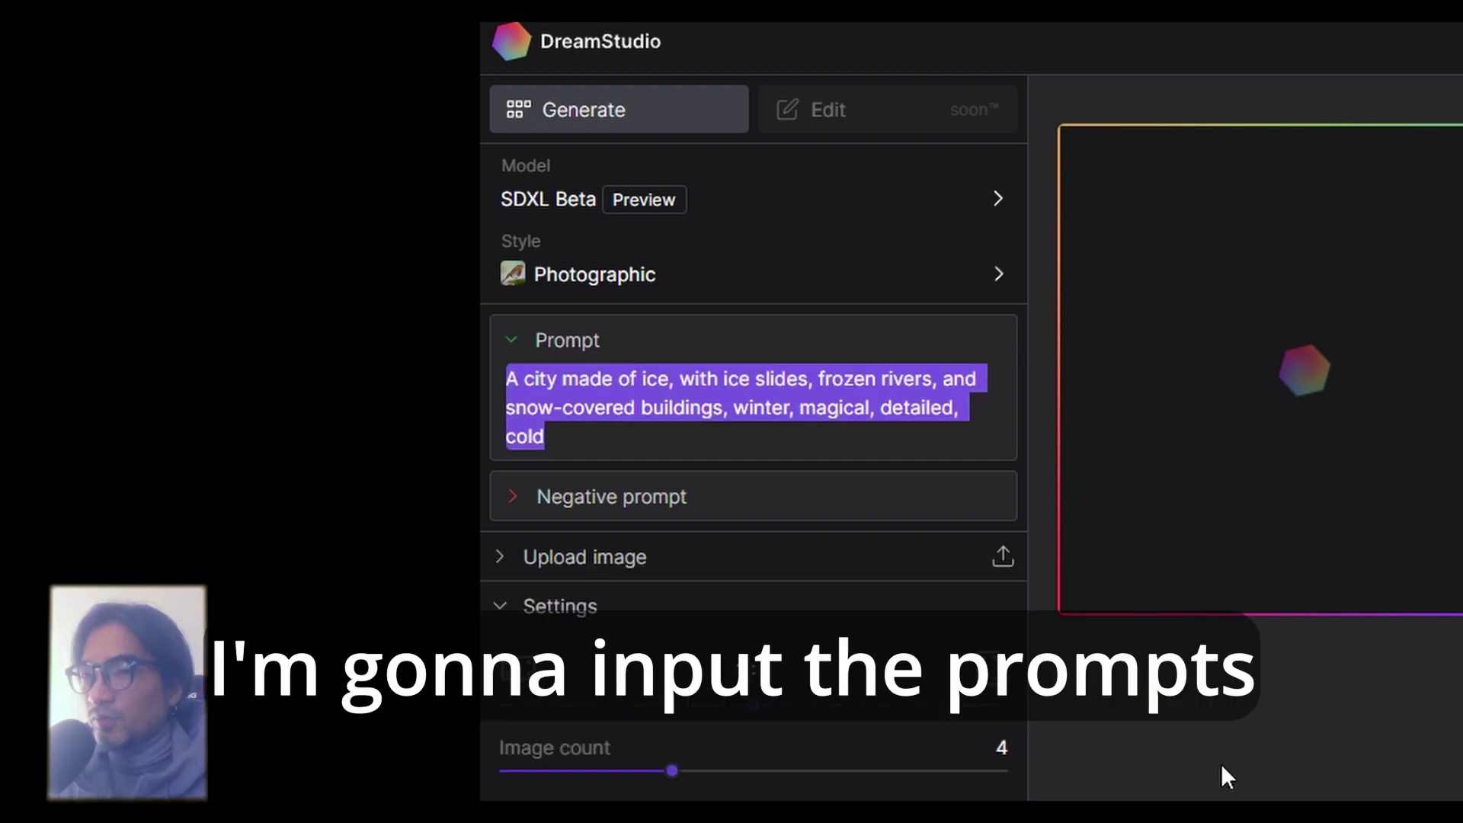
pyautogui.write('jewerly ')
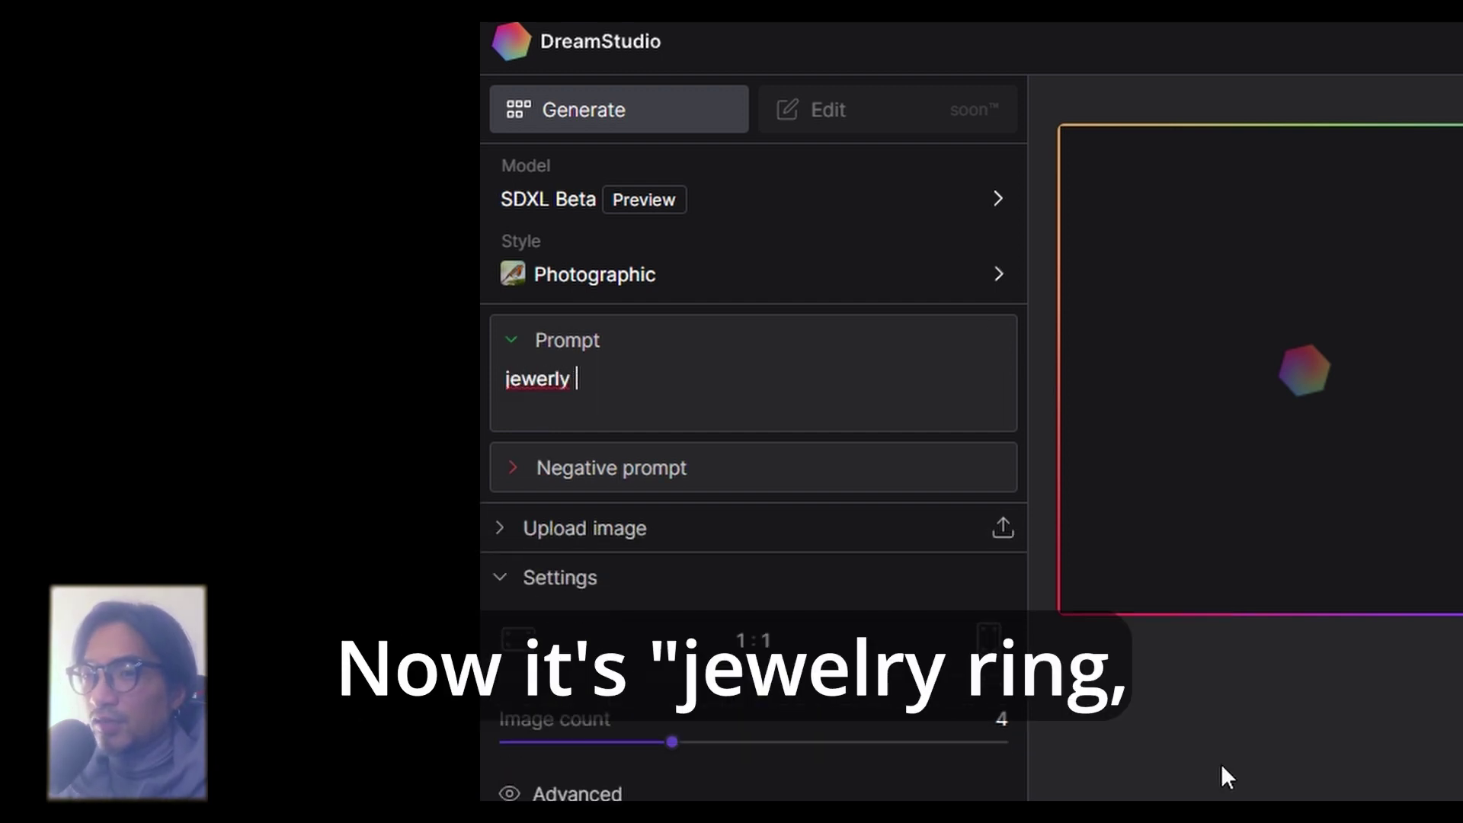
pyautogui.write('rign')
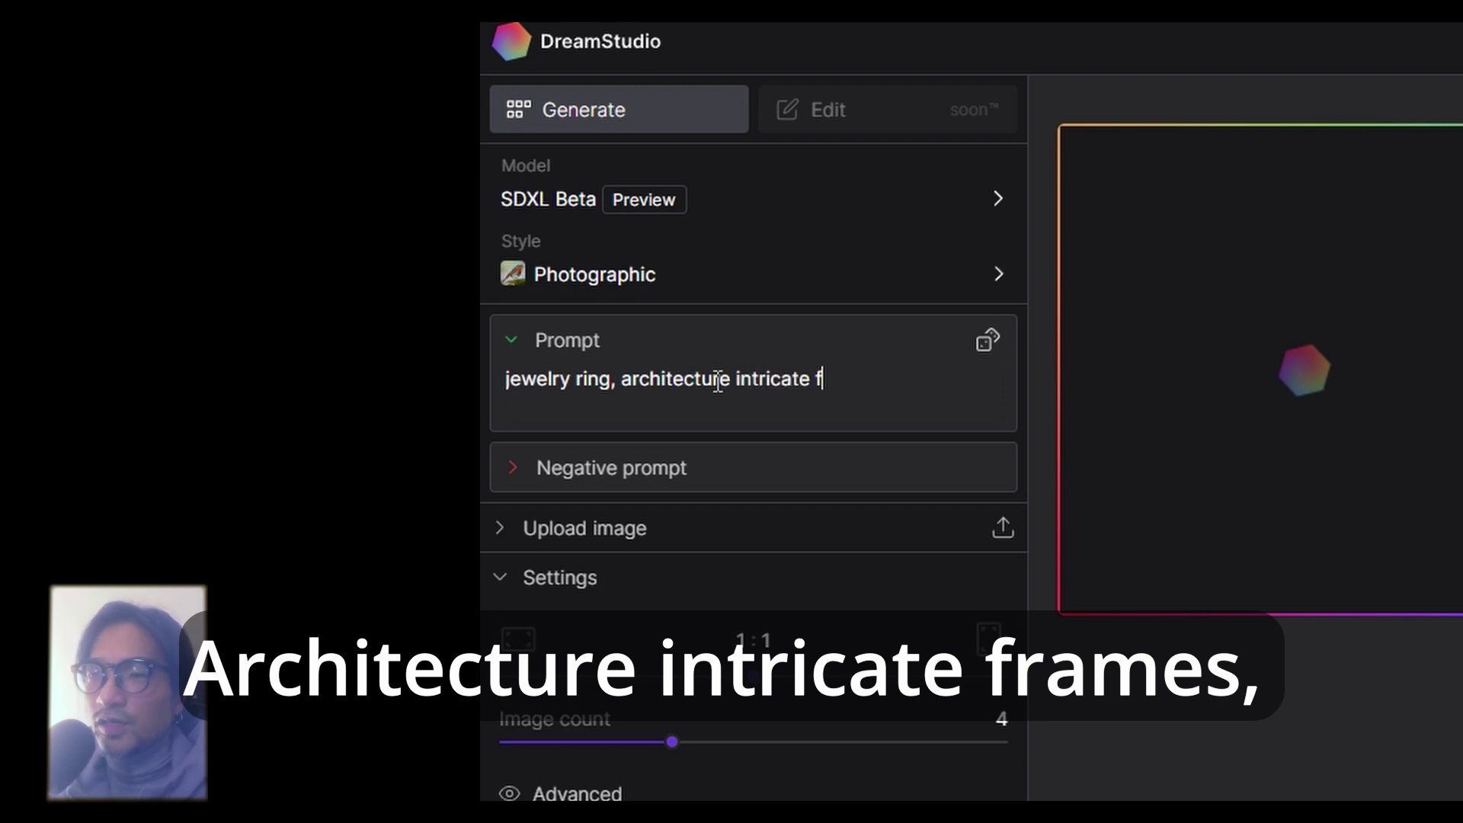
pyautogui.write('sign, 18K godl,')
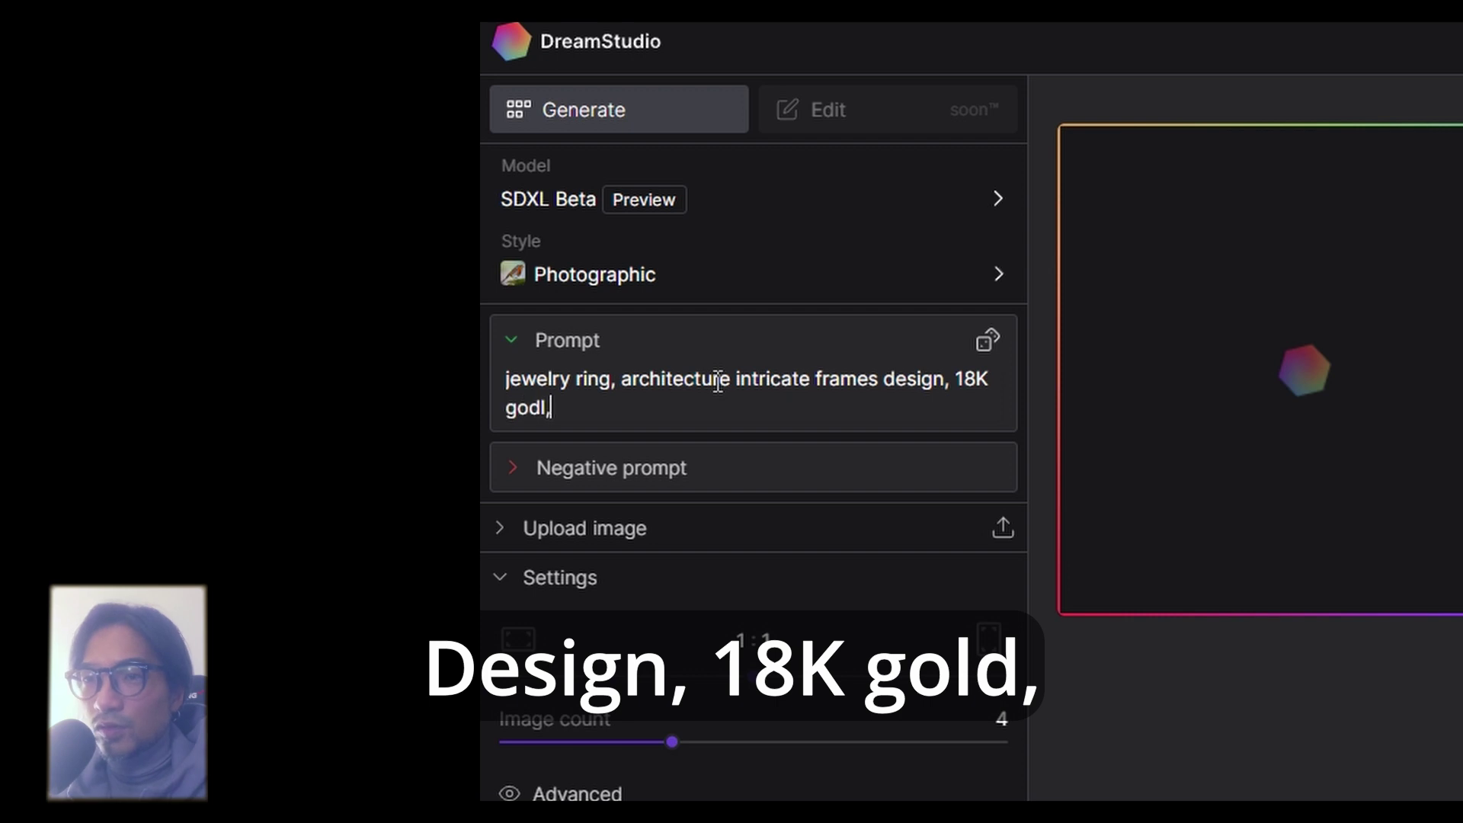
pyautogui.write('monds setting')
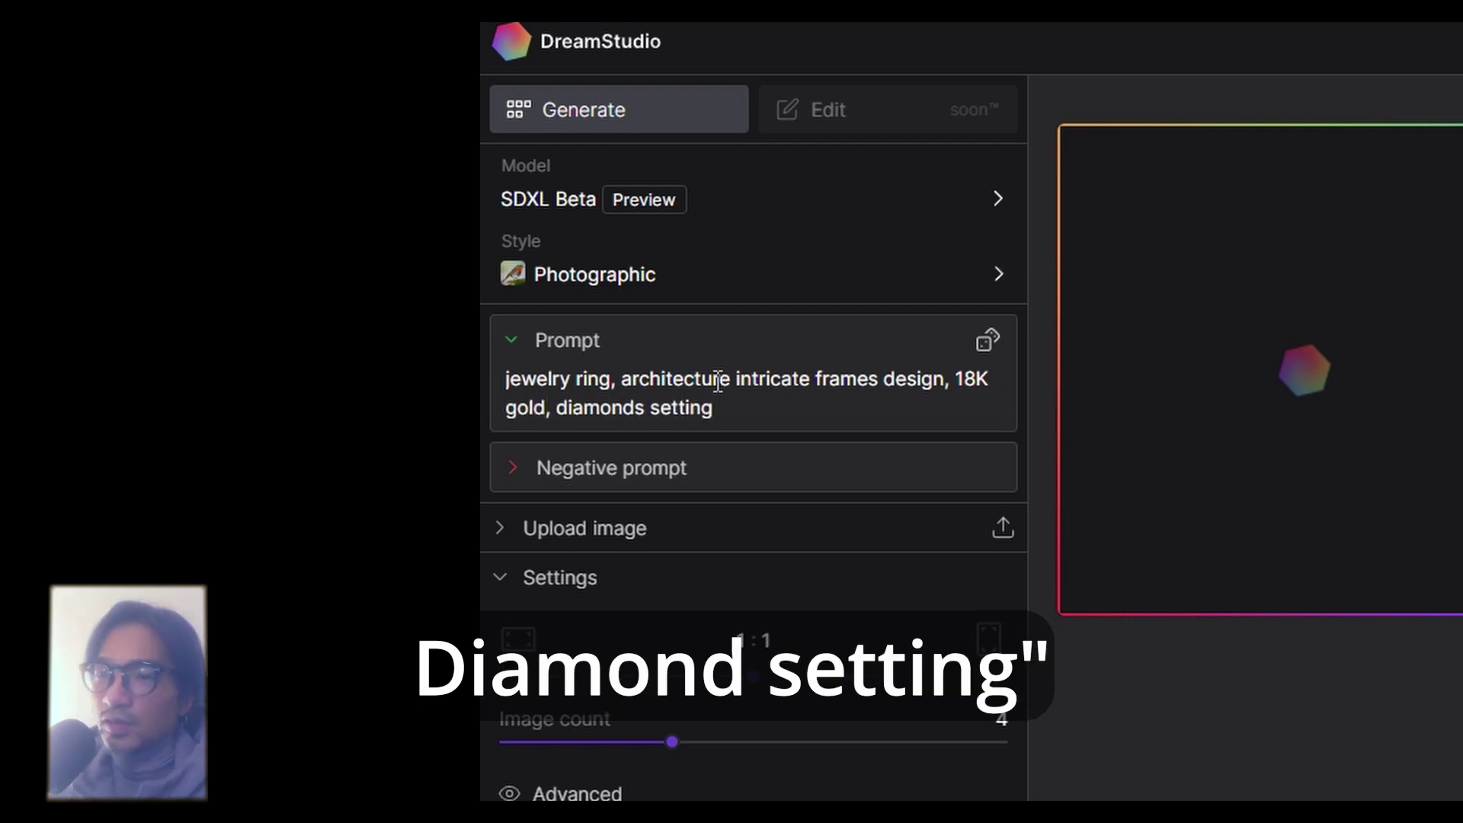
pyautogui.click(526, 468)
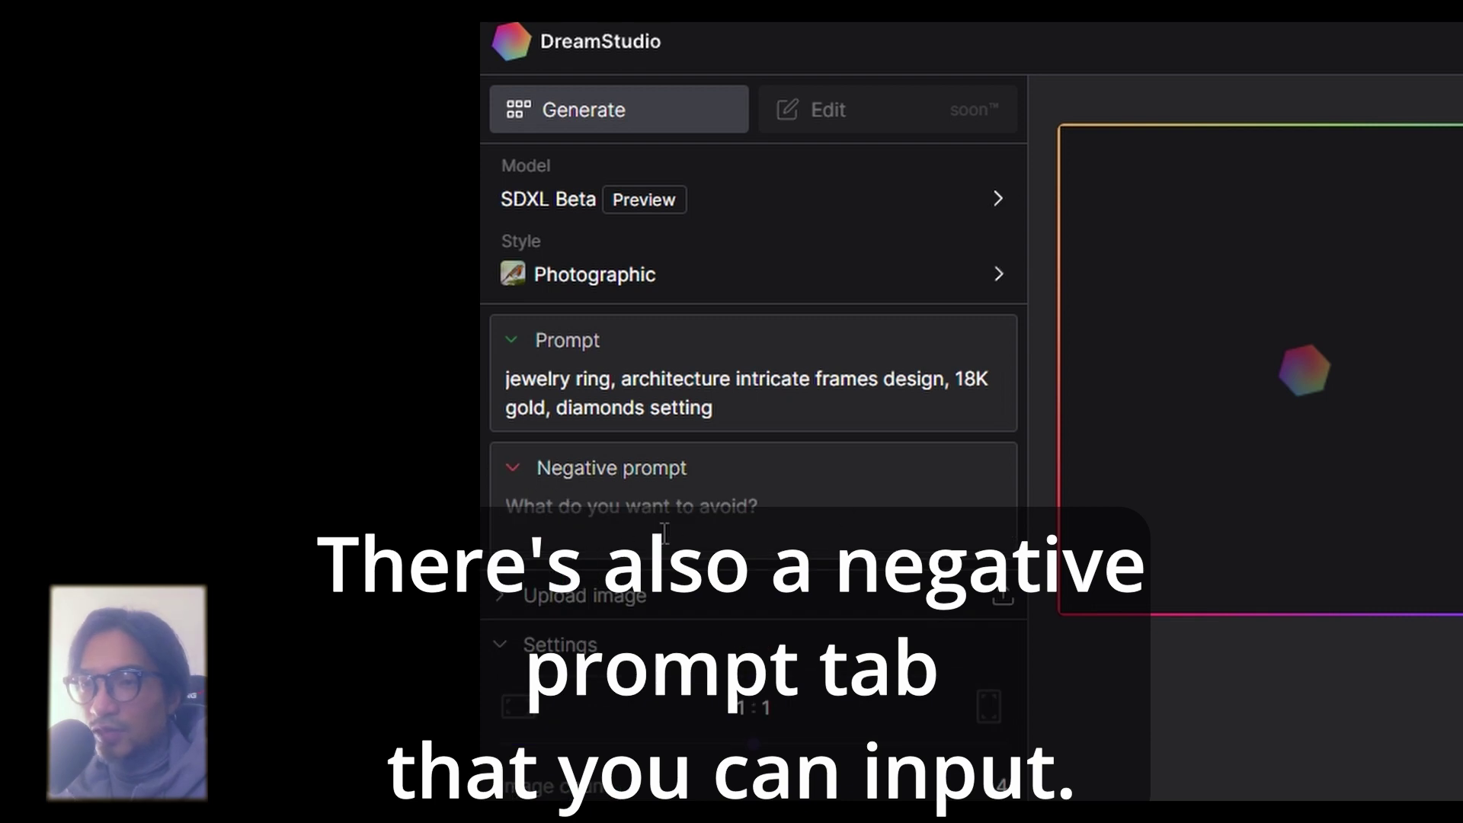
# - Leave the negative prompt empty and generate four ring images
pyautogui.click(560, 467)
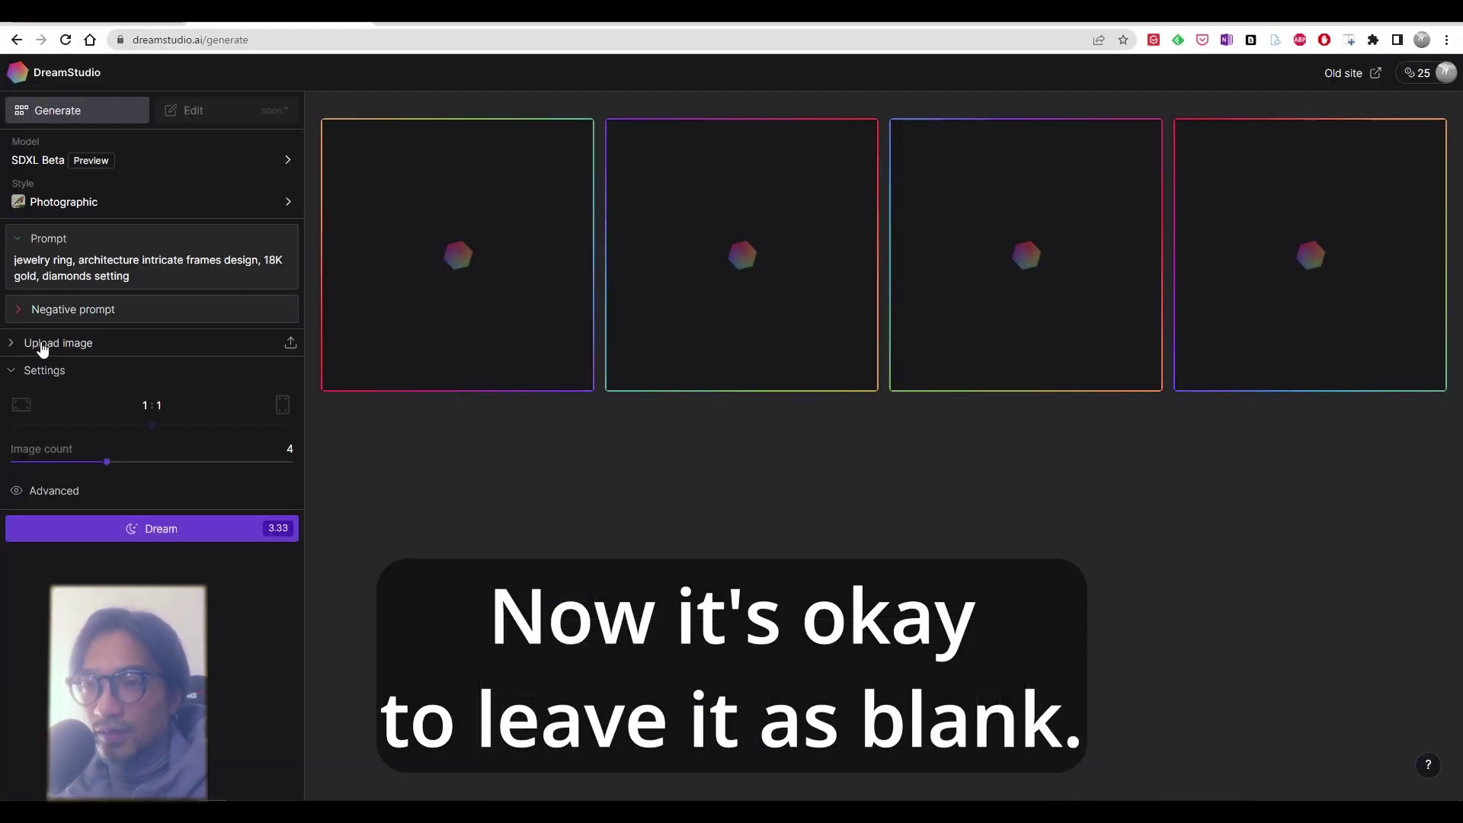
pyautogui.click(32, 317)
pyautogui.click(144, 563)
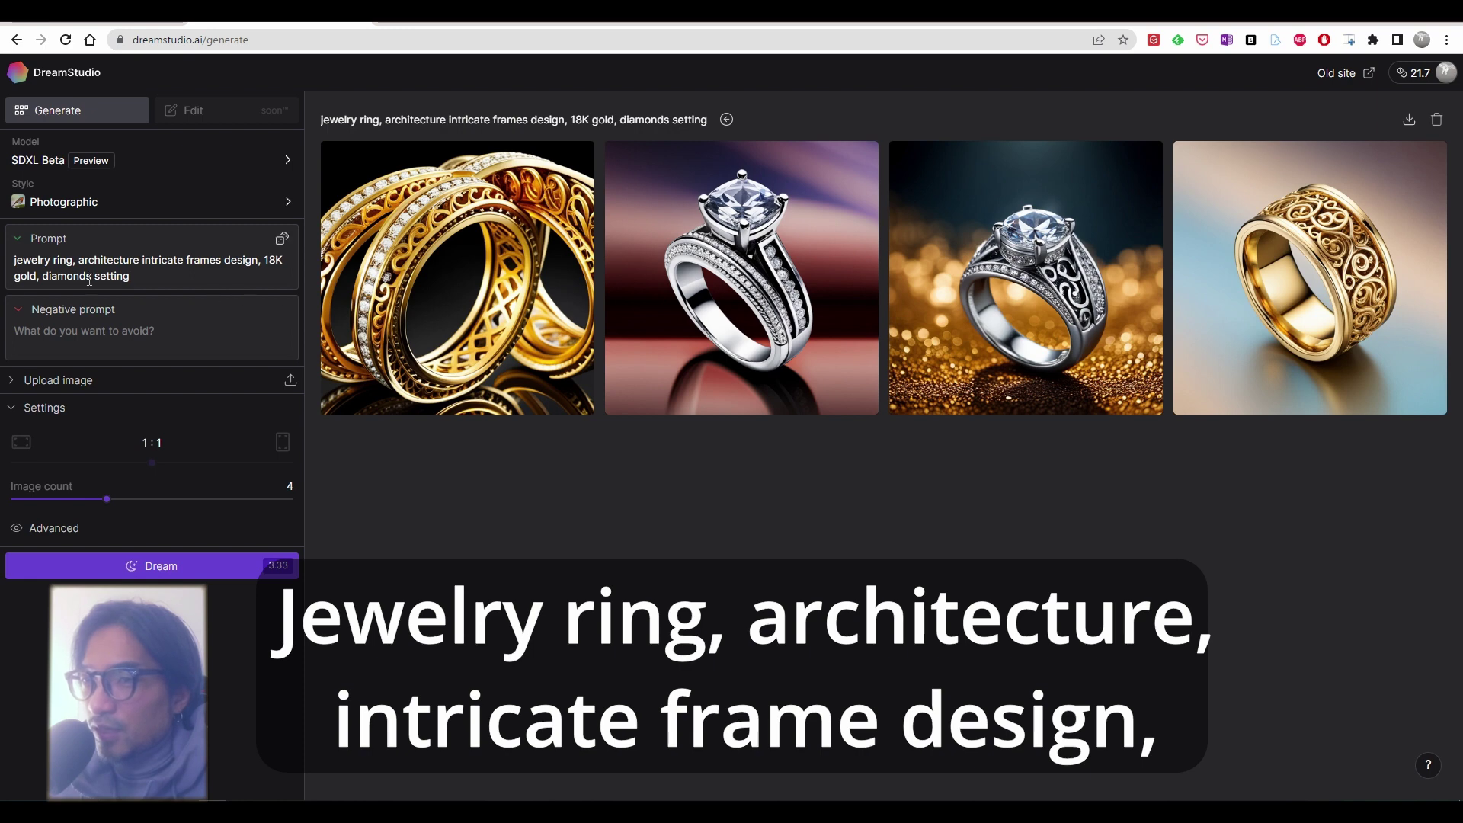
# - View each of the four ring results at full size, then close the viewer
pyautogui.click(440, 294)
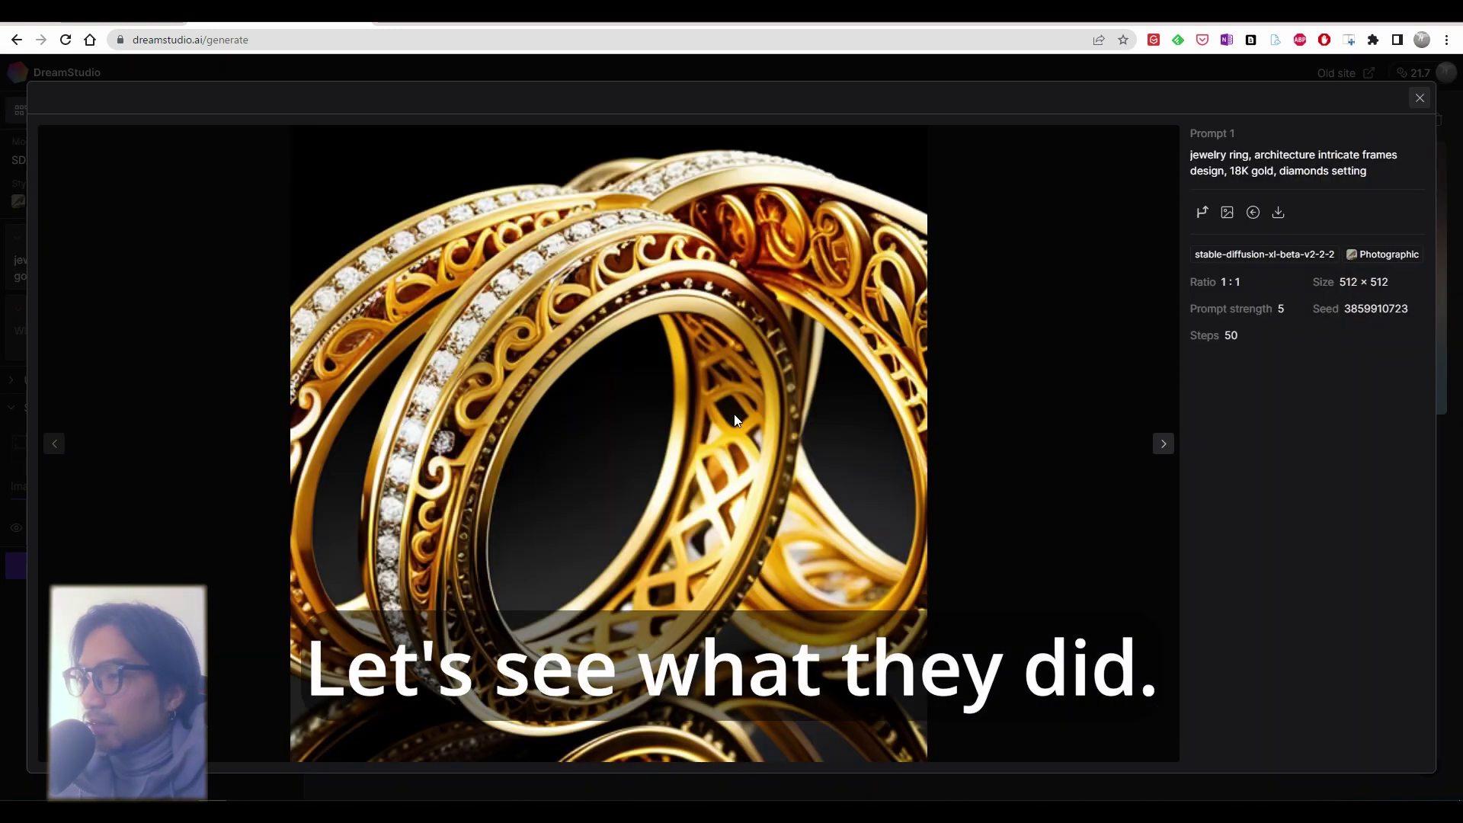
pyautogui.click(1156, 448)
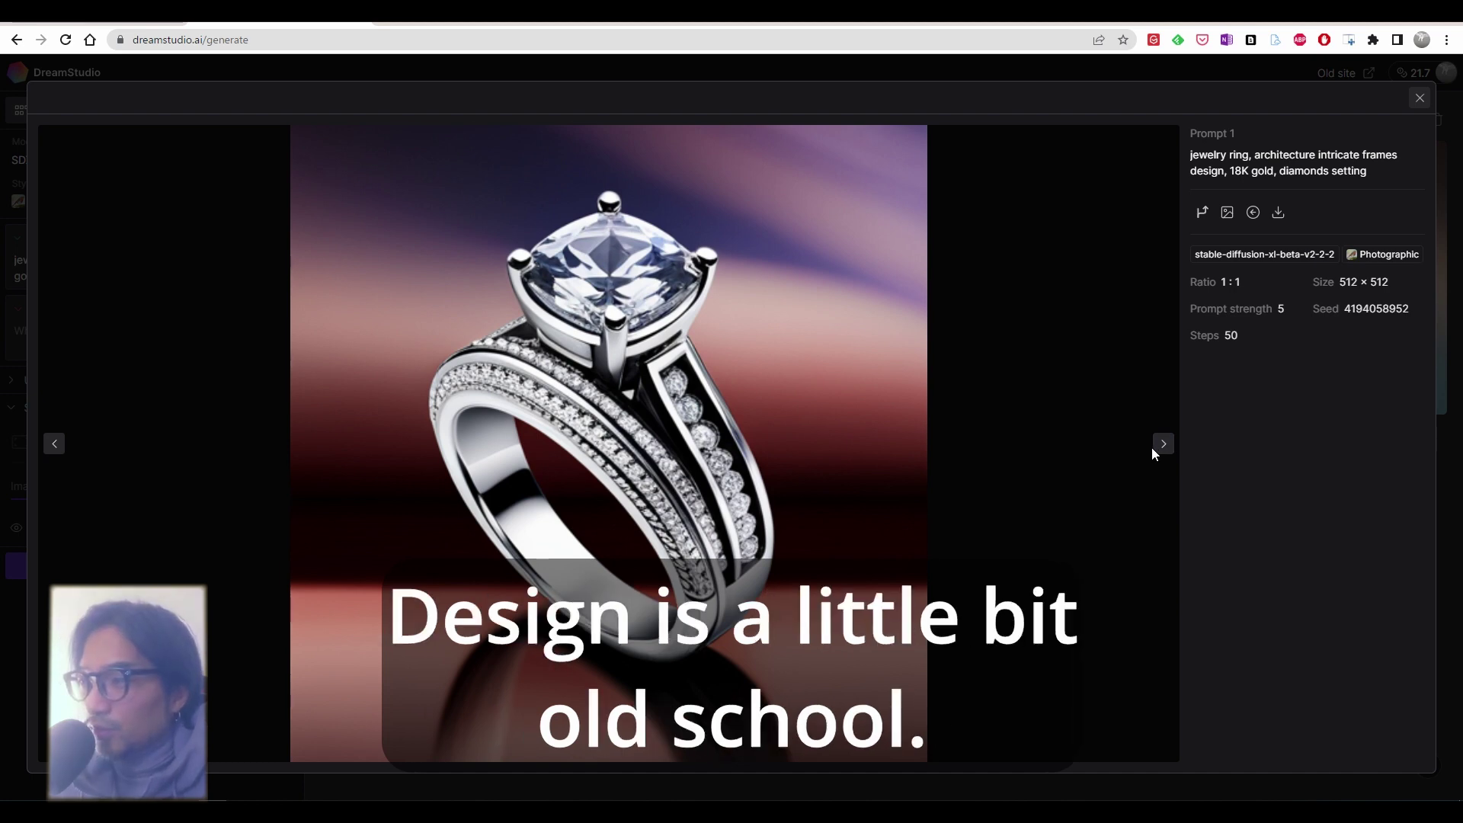
pyautogui.click(1154, 450)
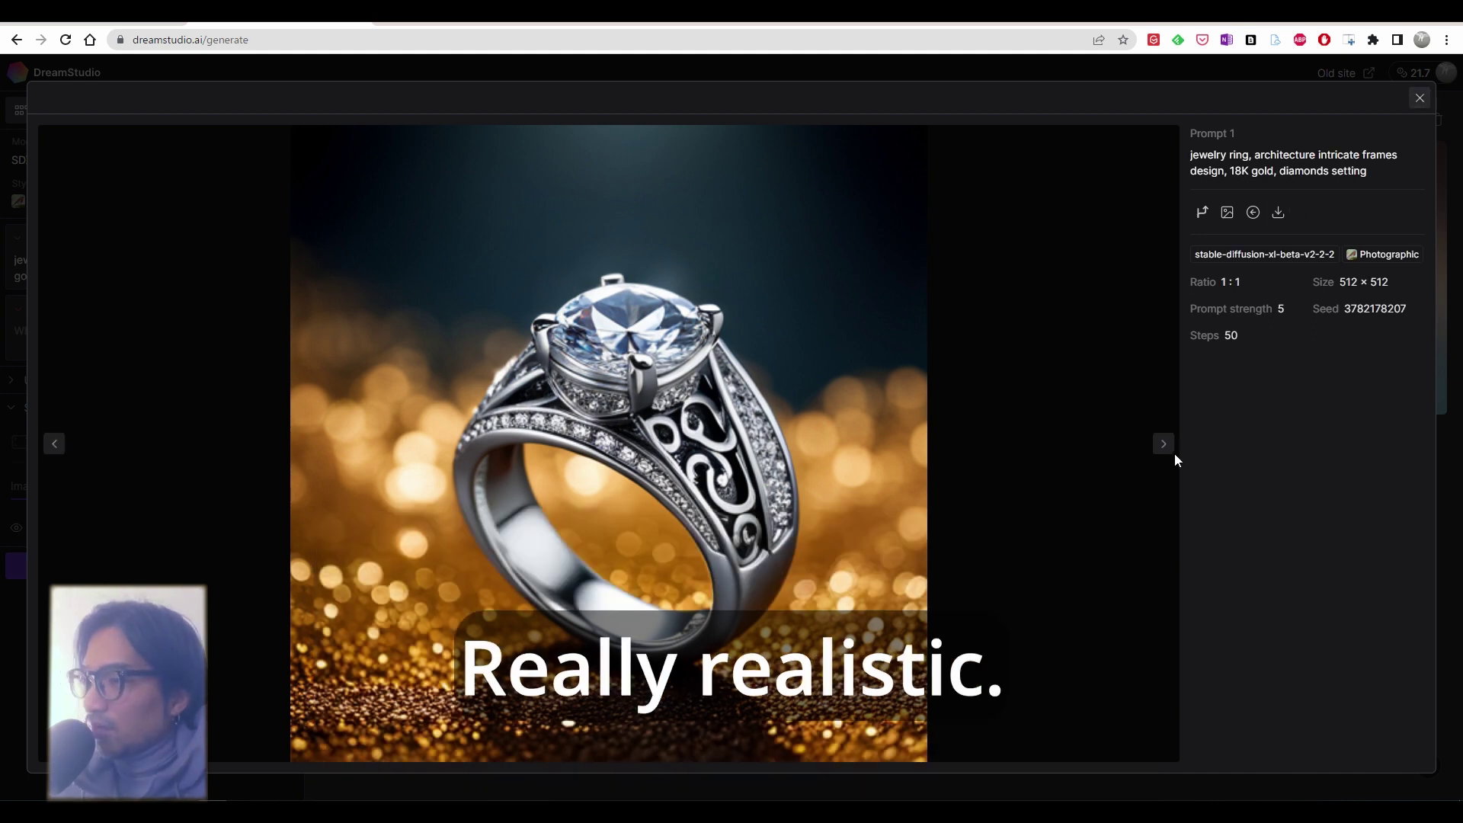
pyautogui.click(1163, 445)
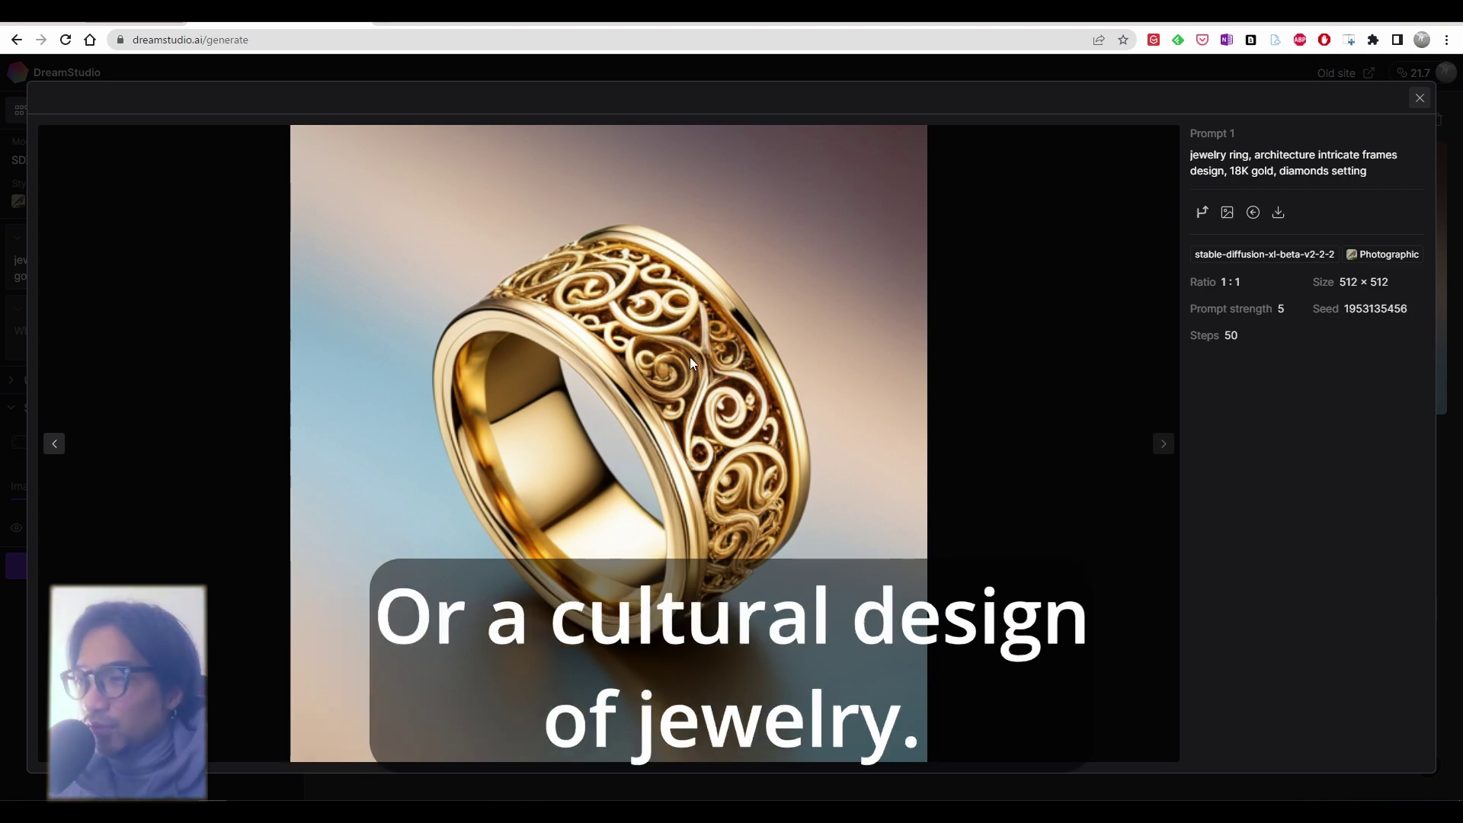
pyautogui.press('Escape')
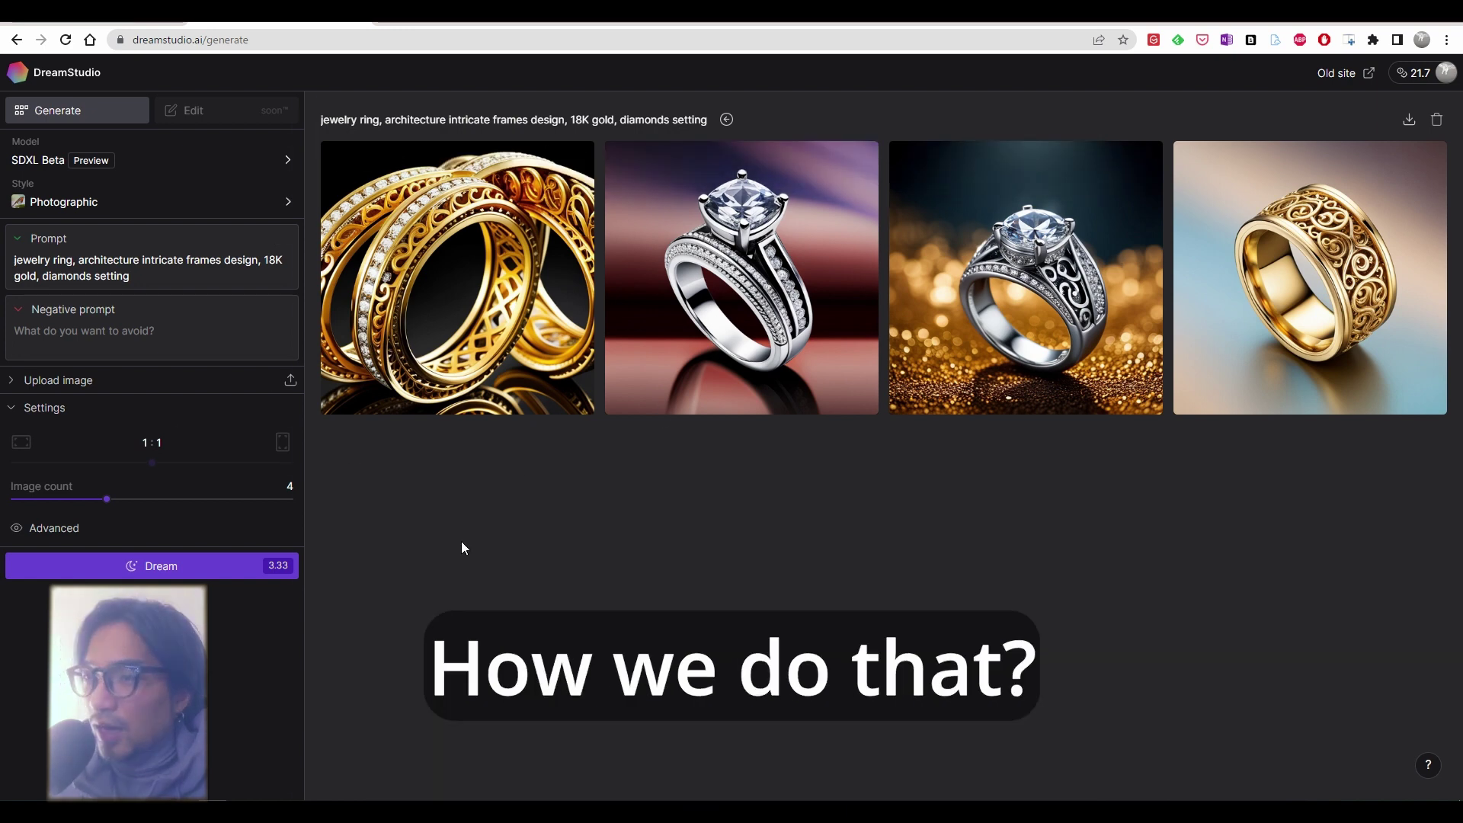
# - Preview the ring photos in the Jewelry works photos folder, ending on the untitled.44.jpg horse head
pyautogui.hotkey('alt', 'Tab')
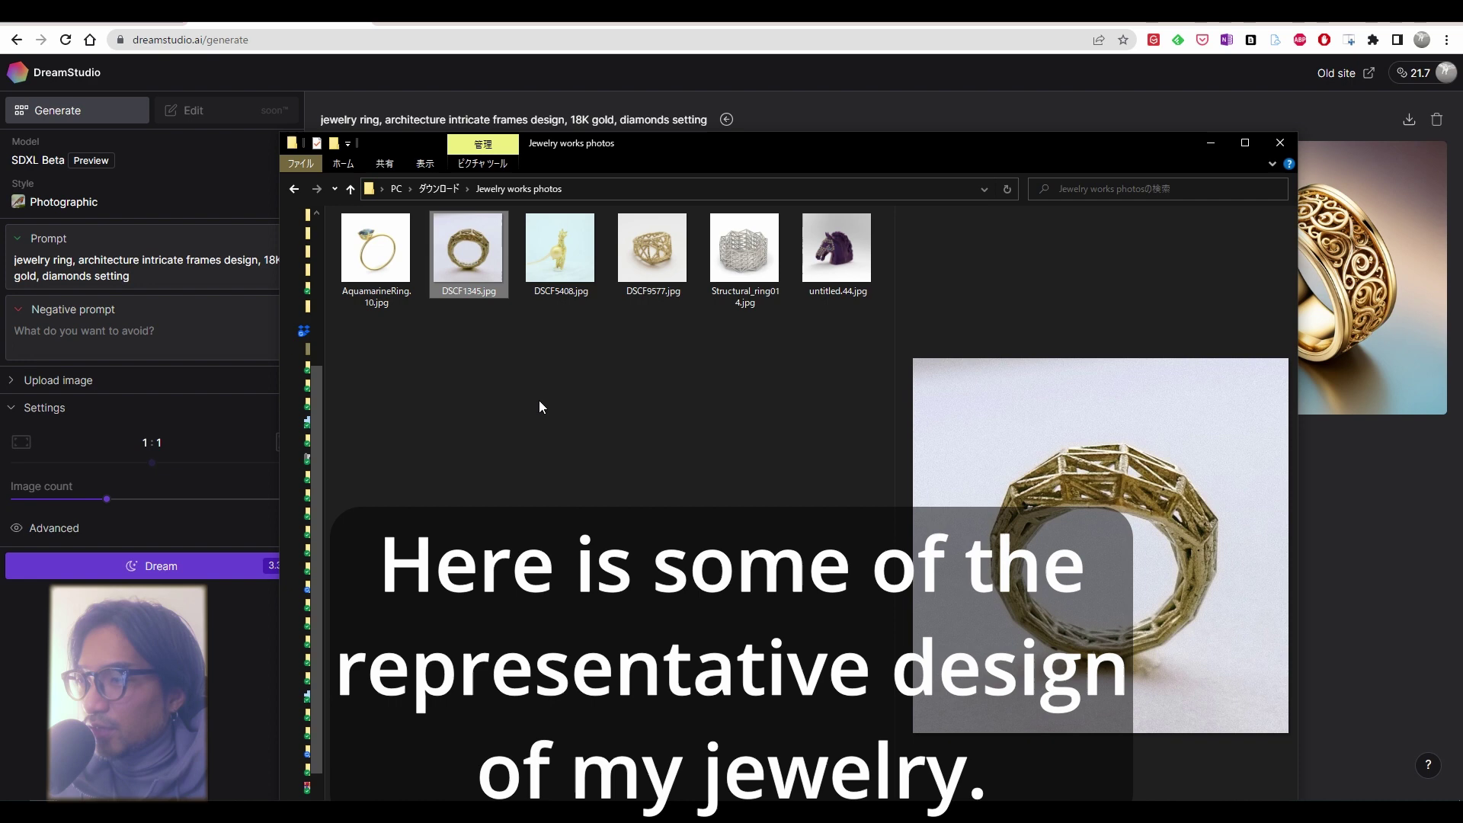
pyautogui.click(745, 252)
pyautogui.click(837, 251)
pyautogui.click(658, 265)
pyautogui.click(560, 252)
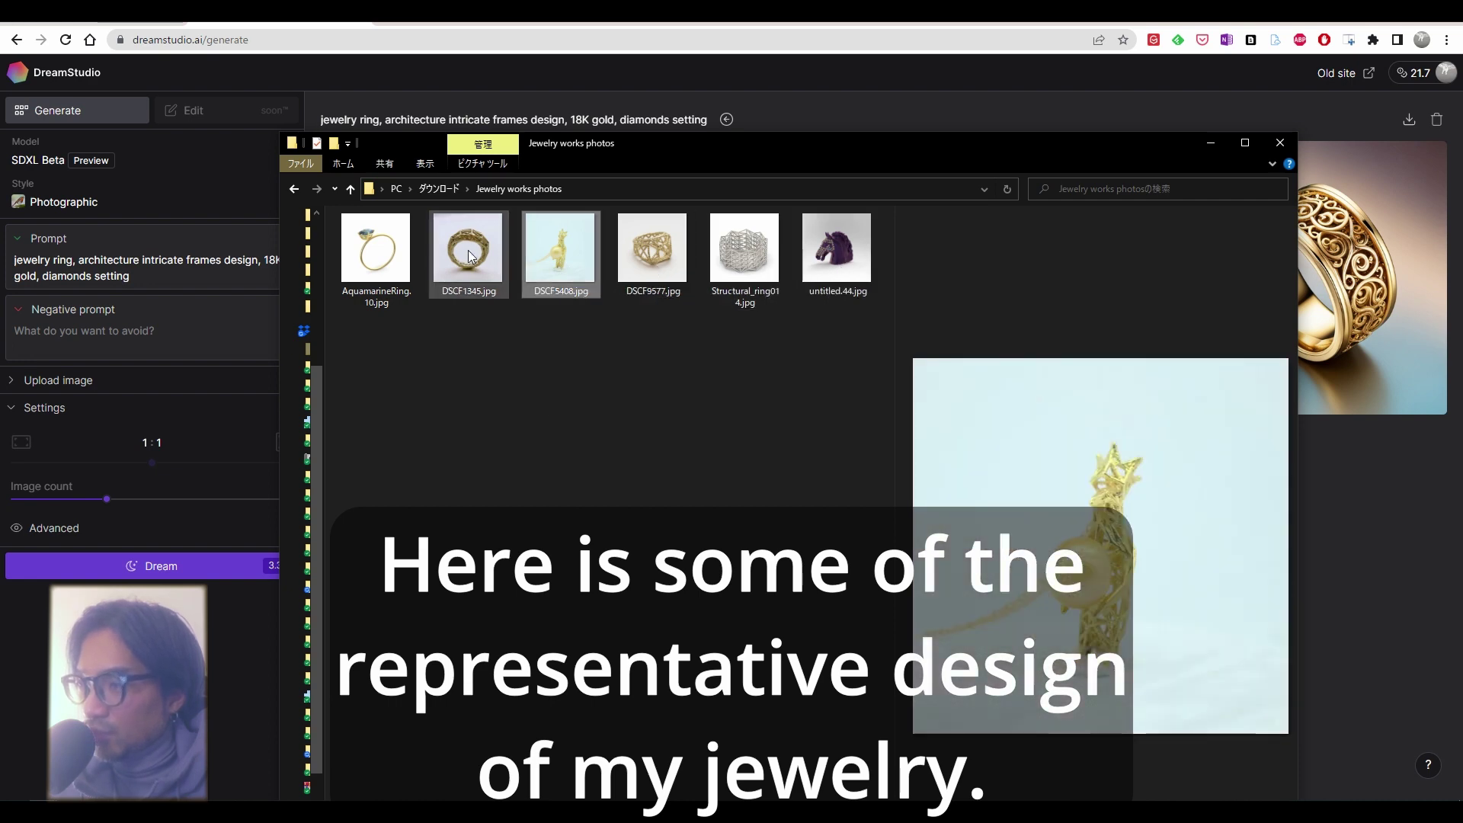
pyautogui.click(471, 255)
pyautogui.click(560, 251)
pyautogui.click(652, 251)
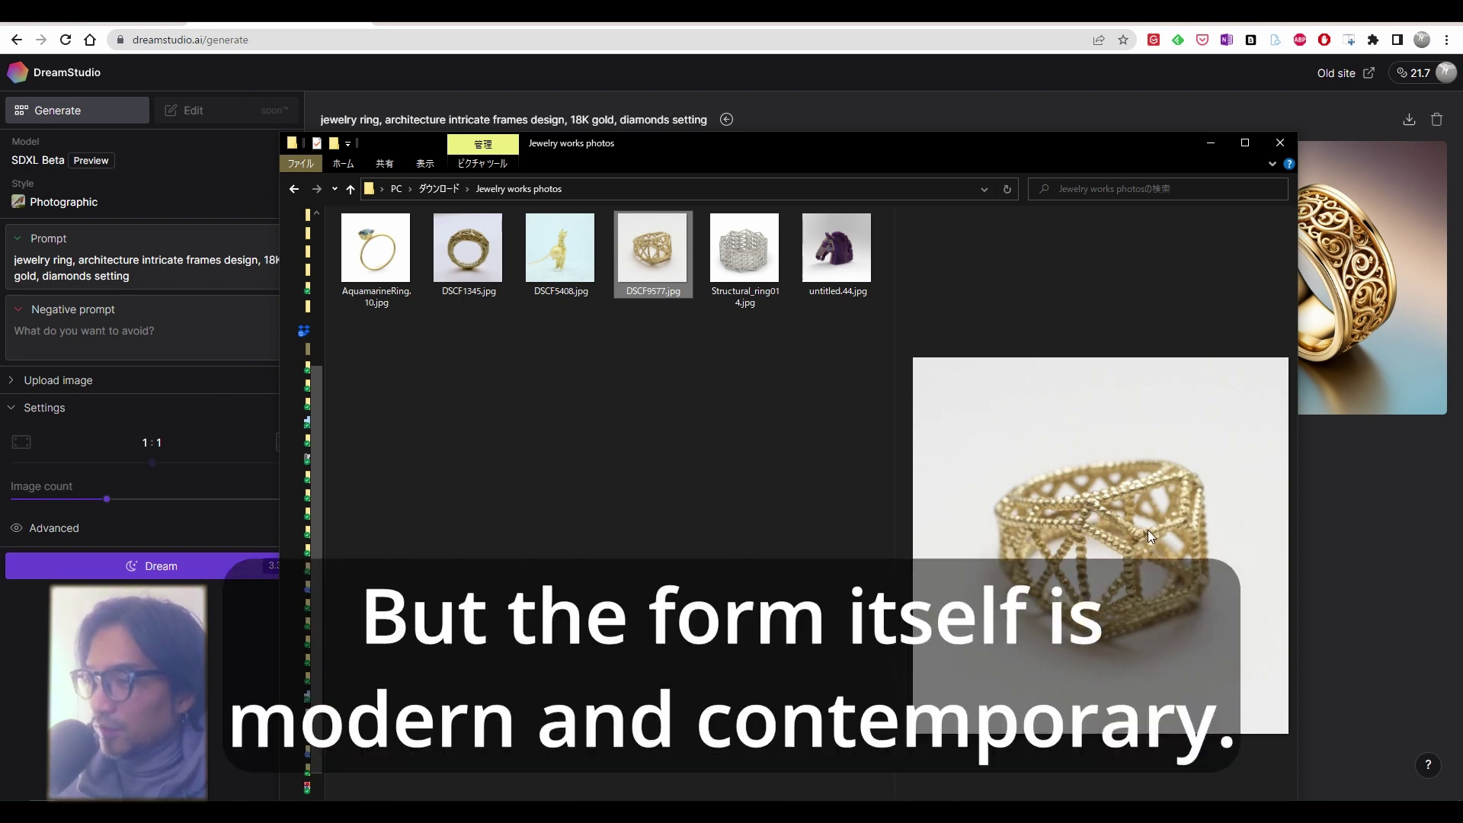
pyautogui.click(837, 251)
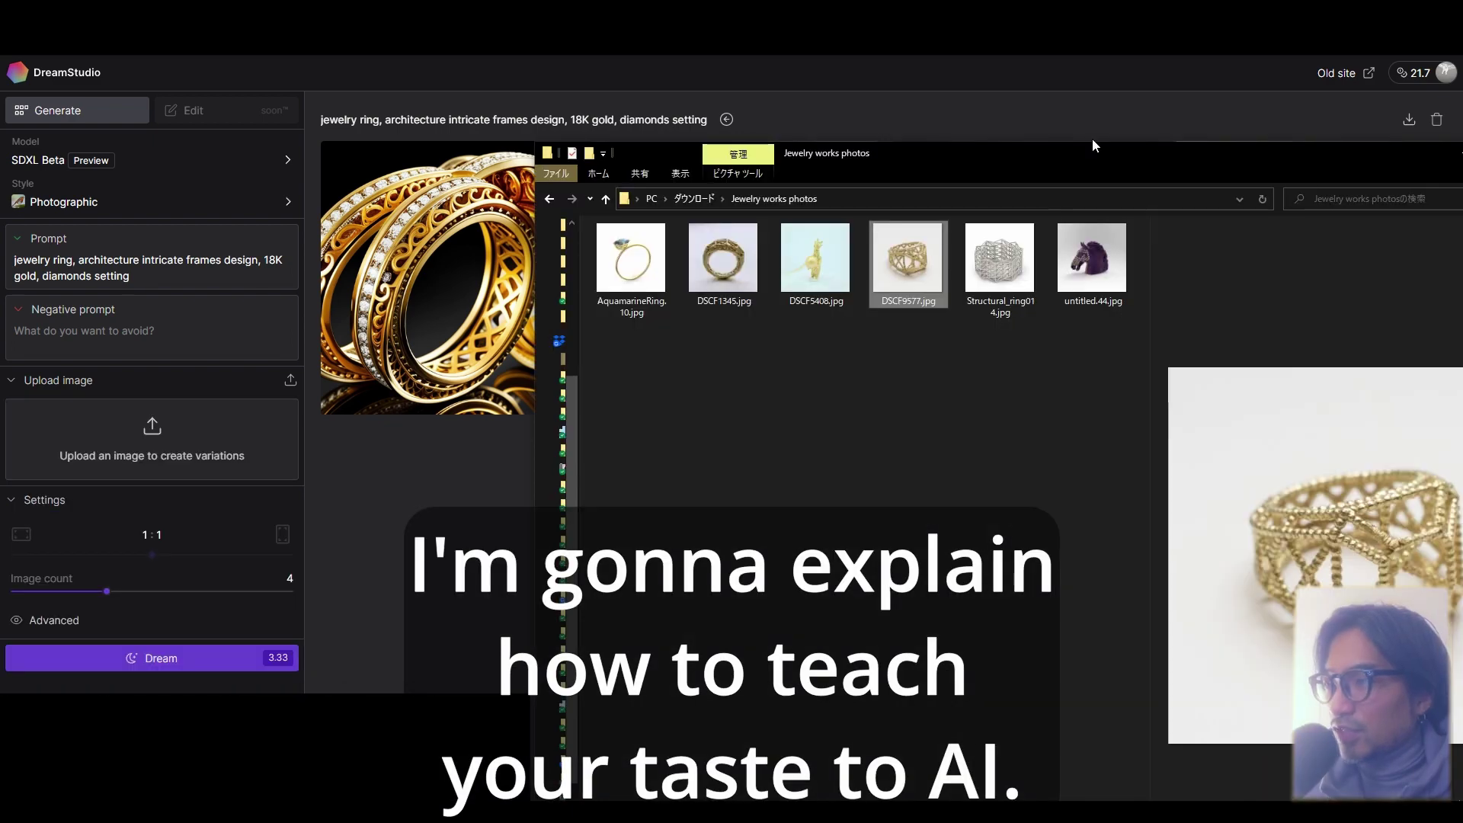
# - Drag DSCF9577.jpg in as the reference image and set image strength to about 51%
pyautogui.moveTo(1054, 159); pyautogui.dragTo(953, 99)
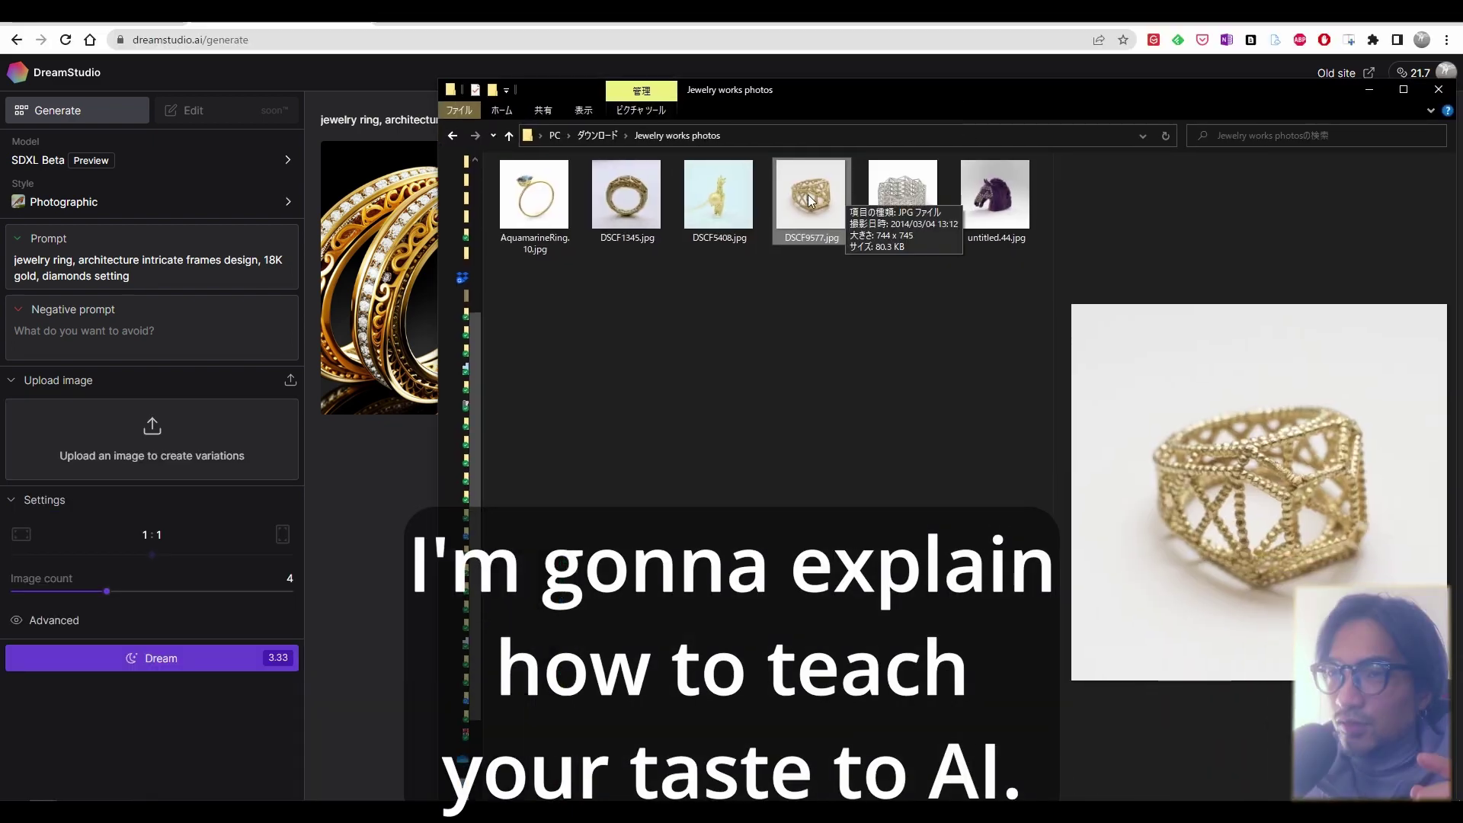
pyautogui.moveTo(3, 425); pyautogui.dragTo(84, 435)
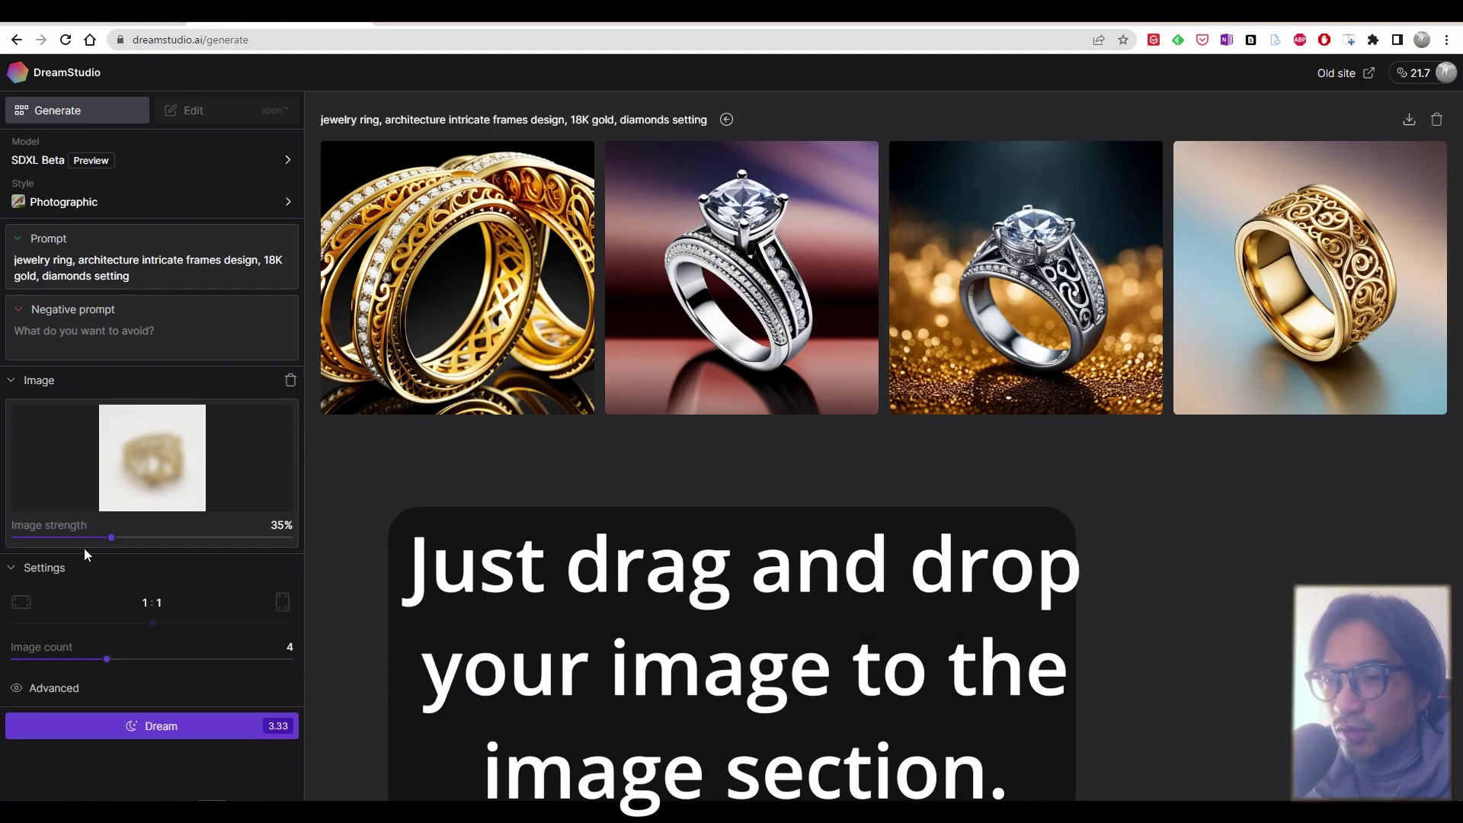
pyautogui.moveTo(84, 540); pyautogui.dragTo(177, 534)
pyautogui.moveTo(758, 451); pyautogui.dragTo(839, 477)
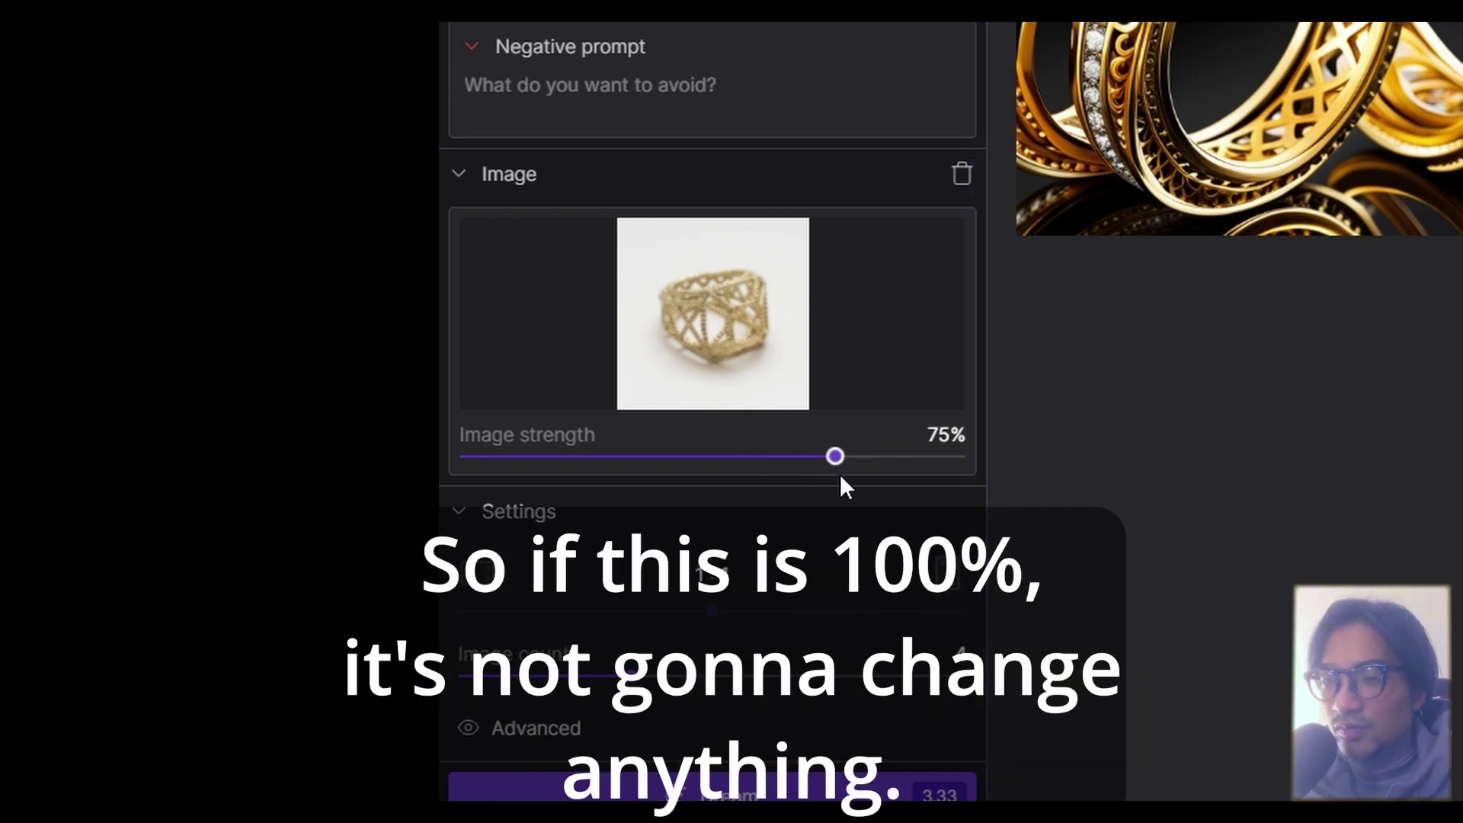
pyautogui.moveTo(957, 458); pyautogui.dragTo(709, 458)
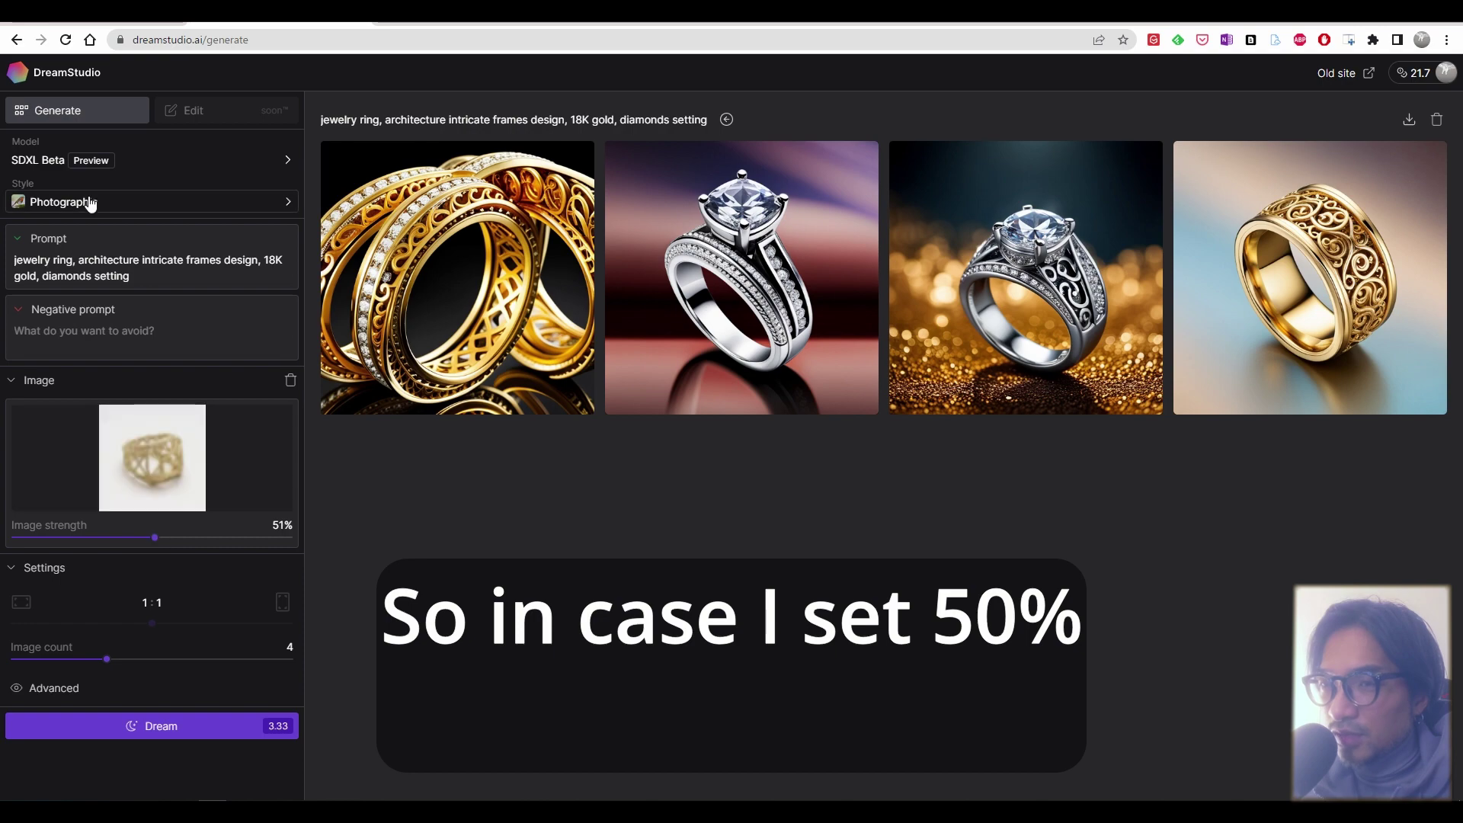
# - Generate four reference-guided ring images and step through each one at full size
pyautogui.click(192, 724)
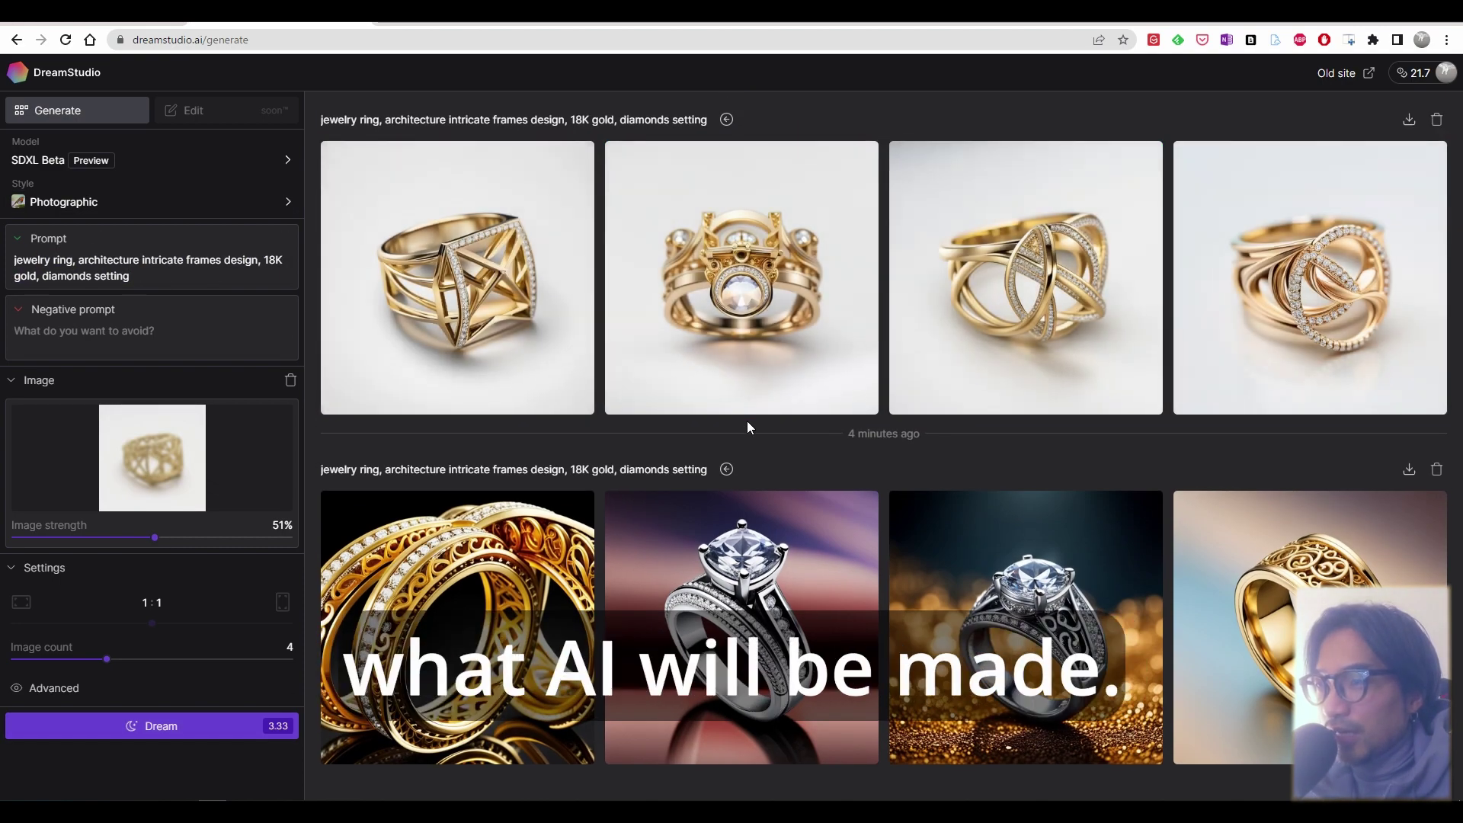
pyautogui.click(509, 385)
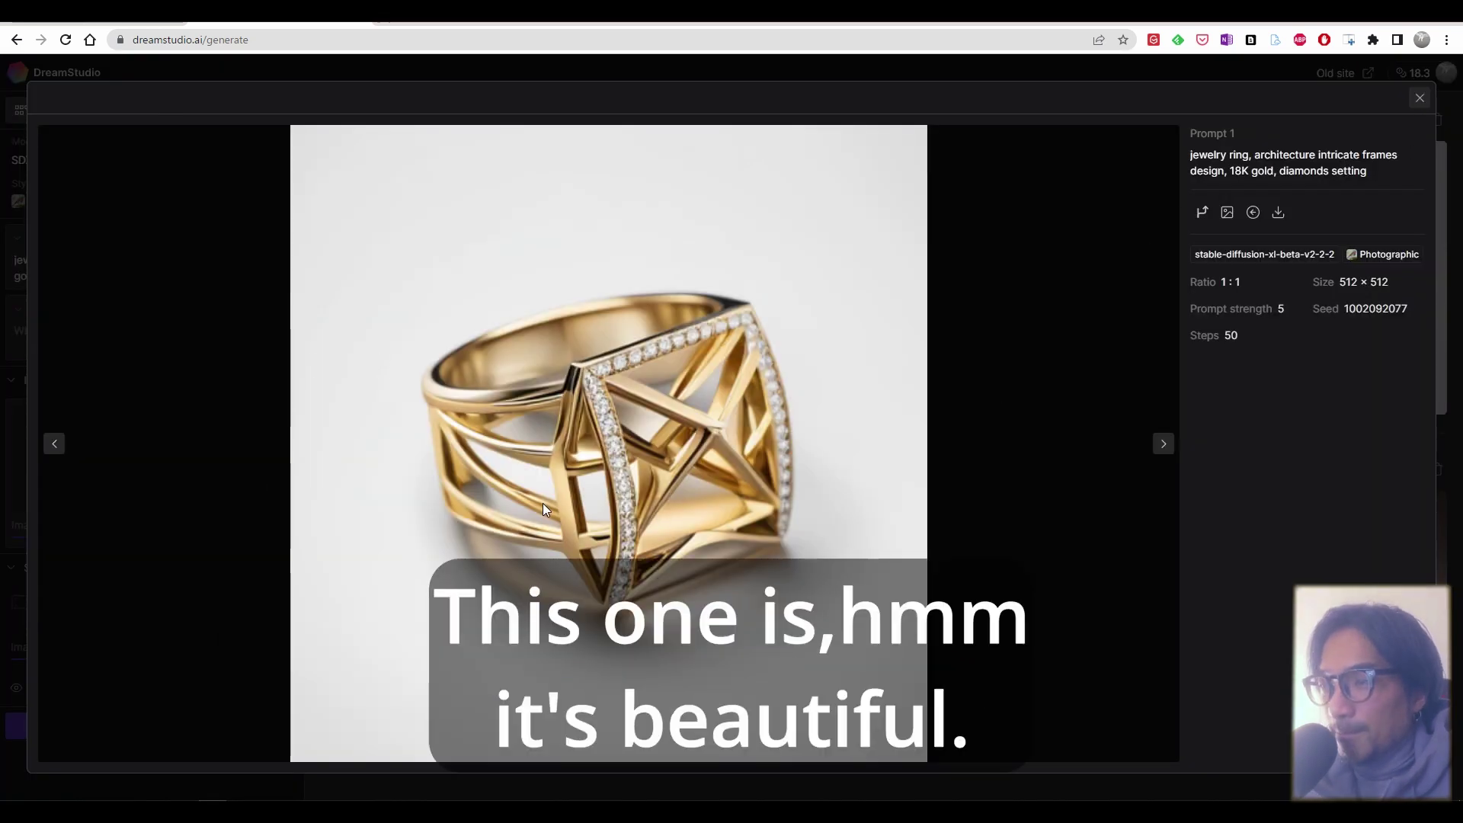
pyautogui.click(1163, 444)
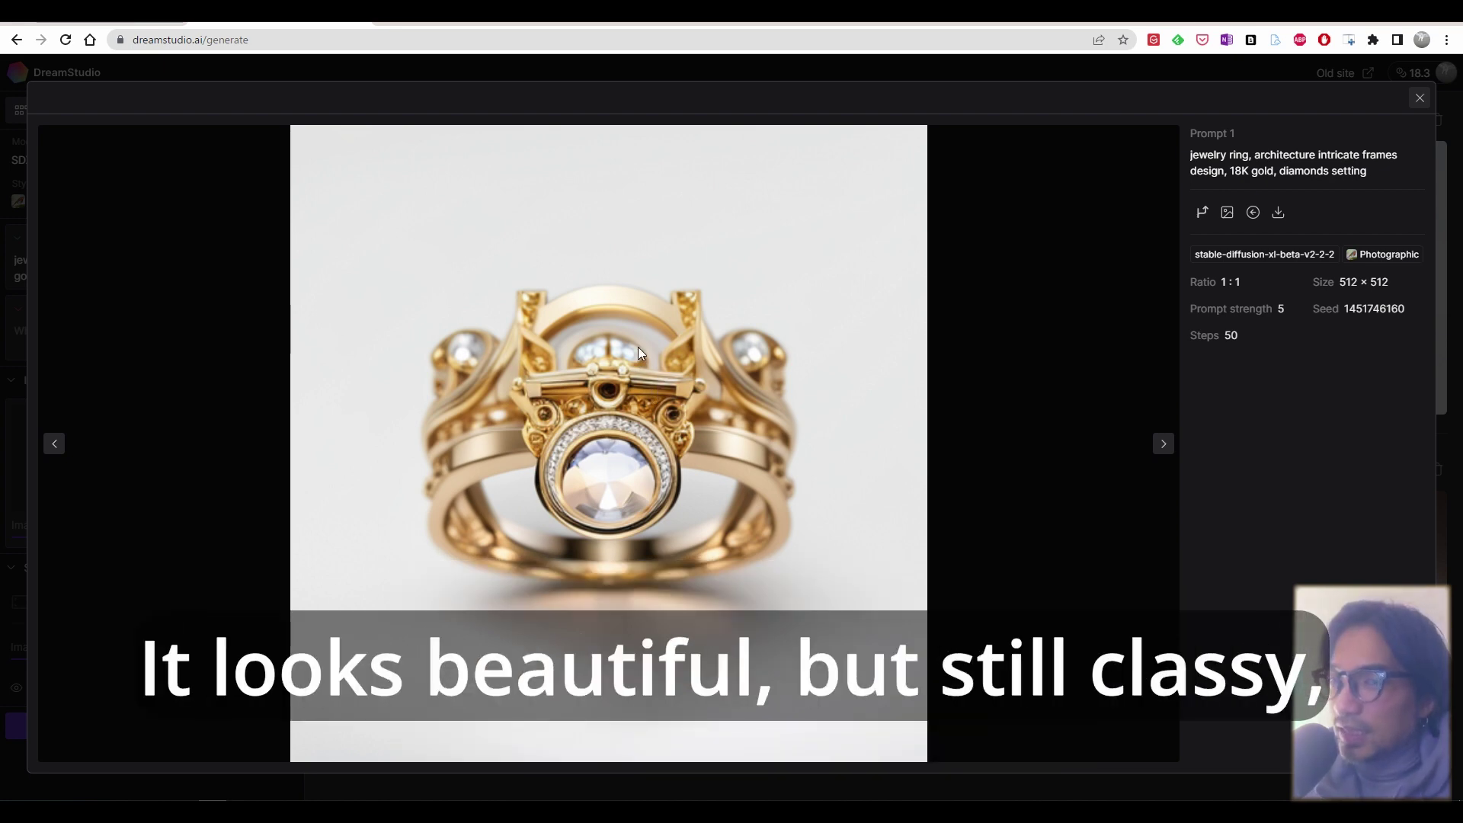
pyautogui.click(1161, 446)
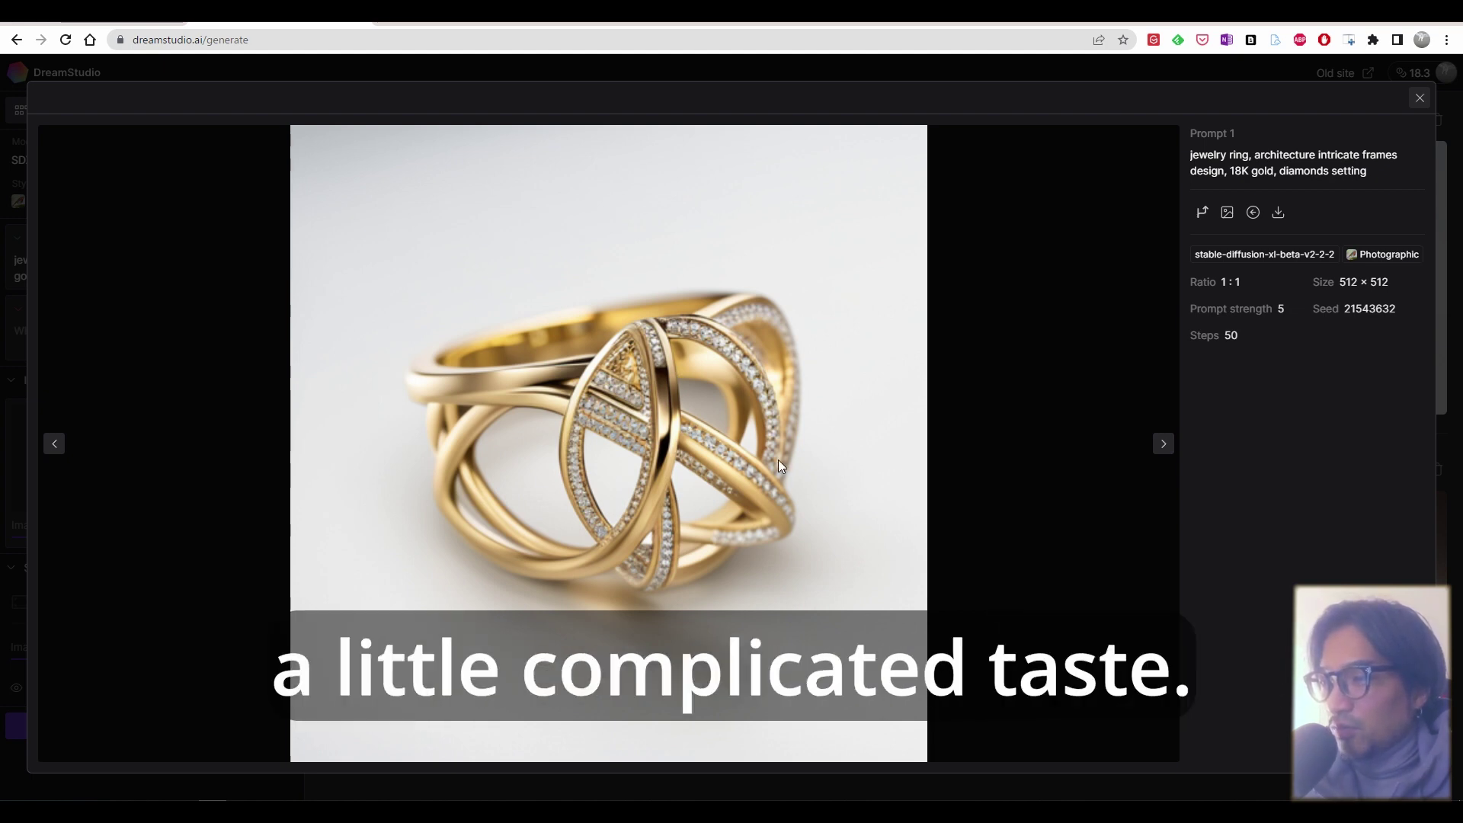
pyautogui.click(1159, 444)
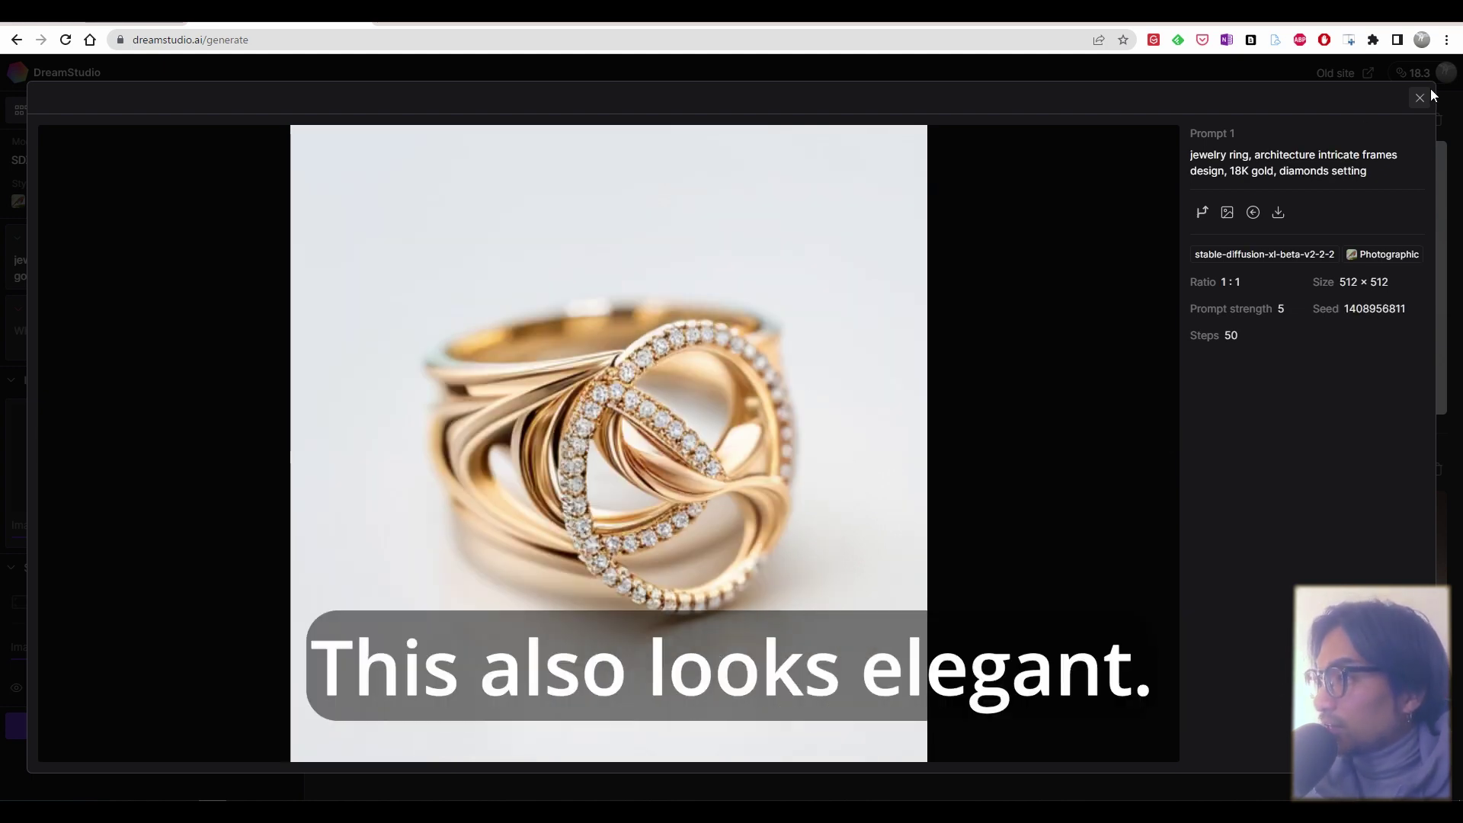
# - Set image strength to 80%, add 'triangular frames,' after 'design,' in the prompt, and regenerate
pyautogui.press('Escape')
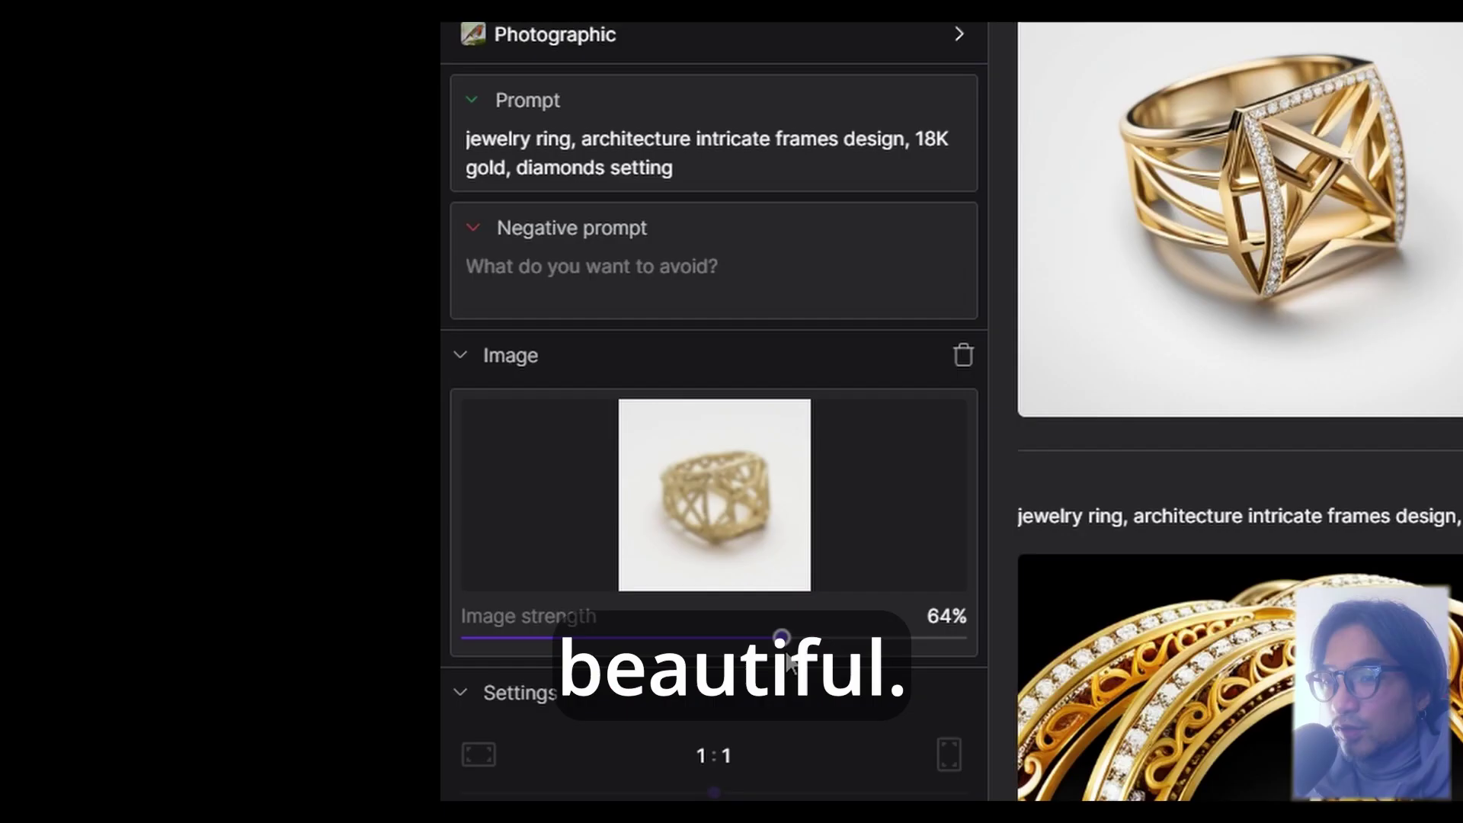
pyautogui.moveTo(829, 651); pyautogui.dragTo(868, 645)
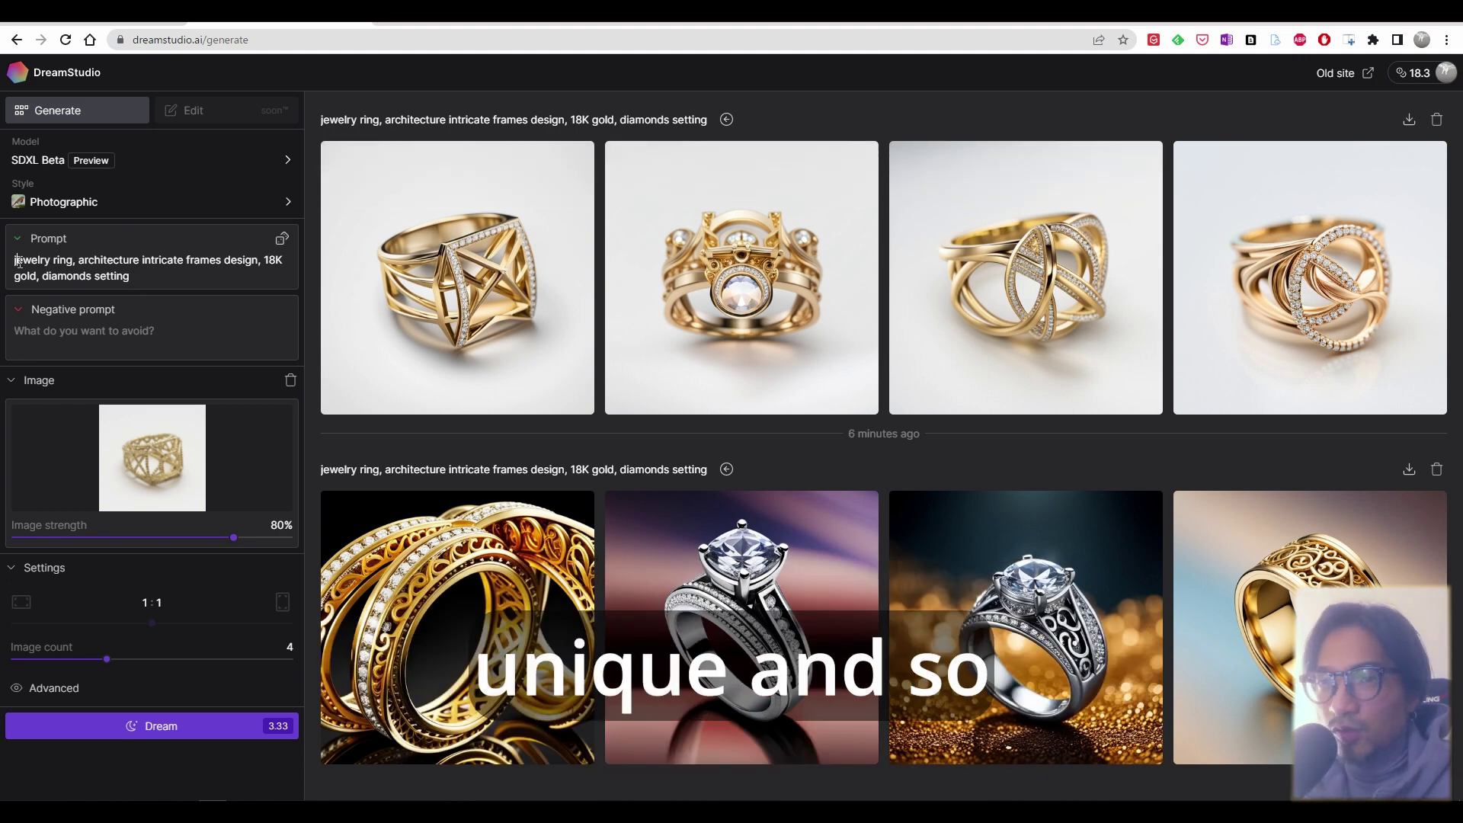
pyautogui.click(260, 260)
pyautogui.write('tr')
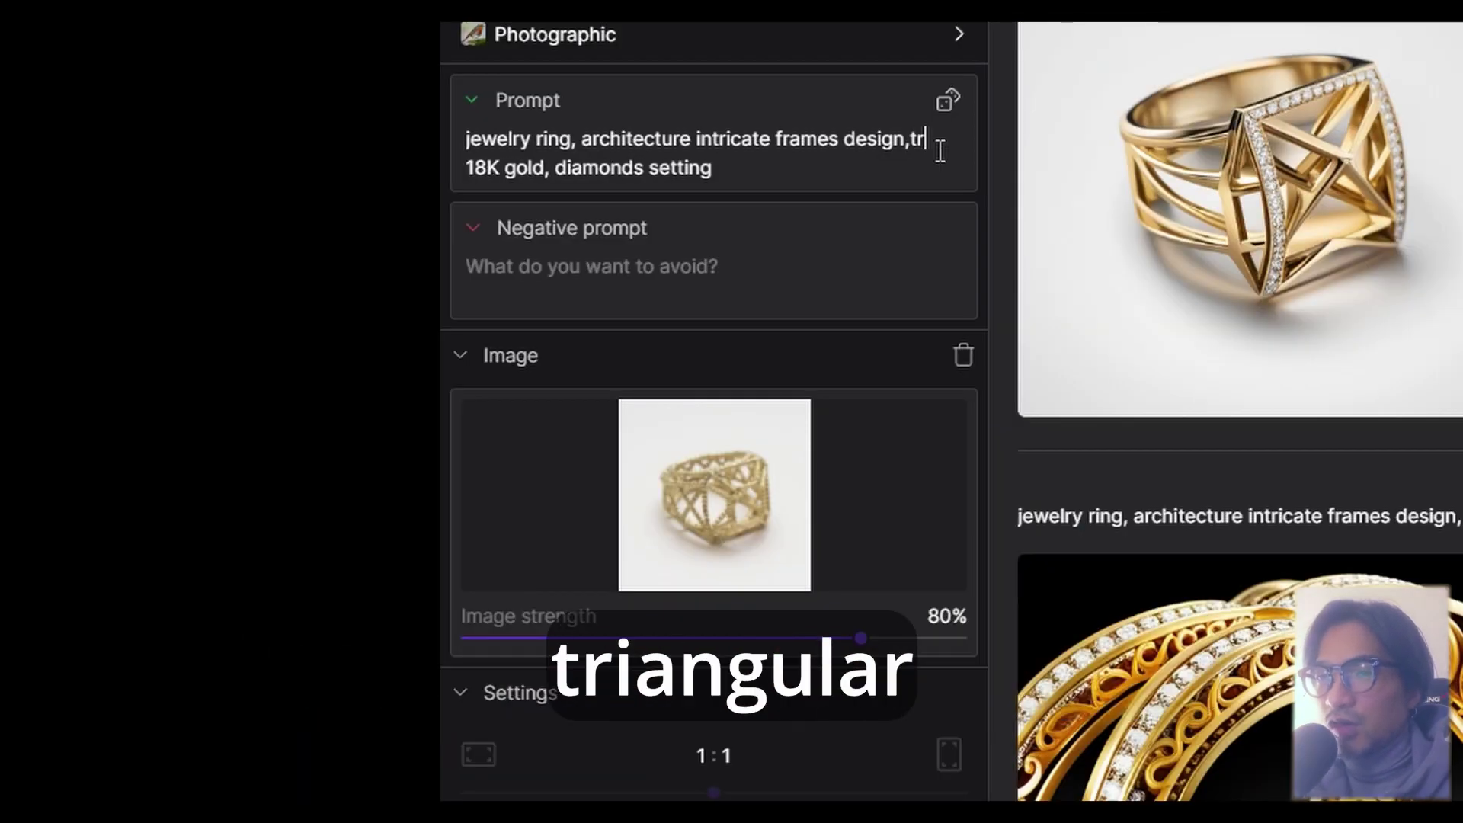
pyautogui.write('iangular frames,')
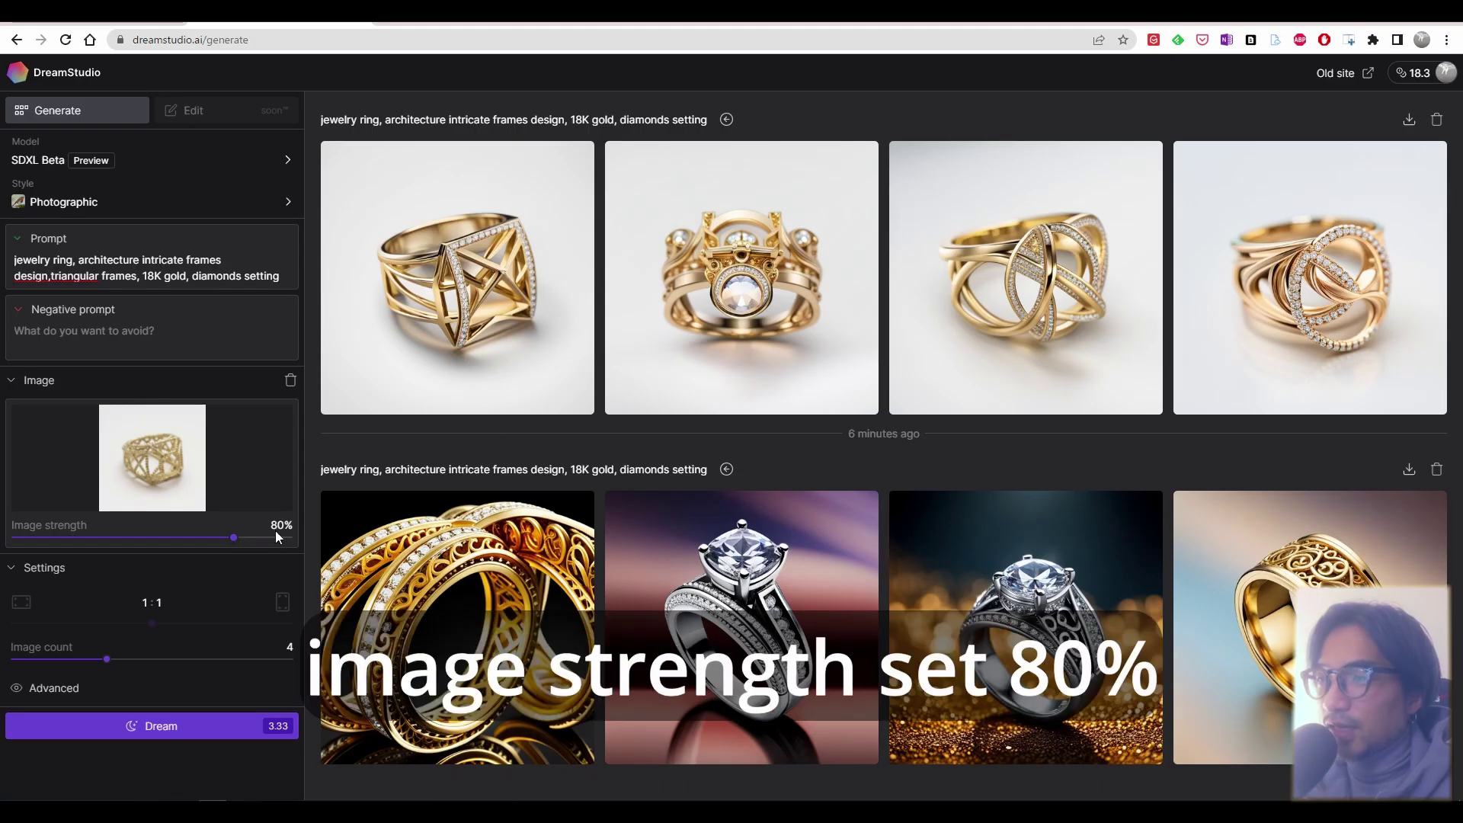
pyautogui.click(194, 728)
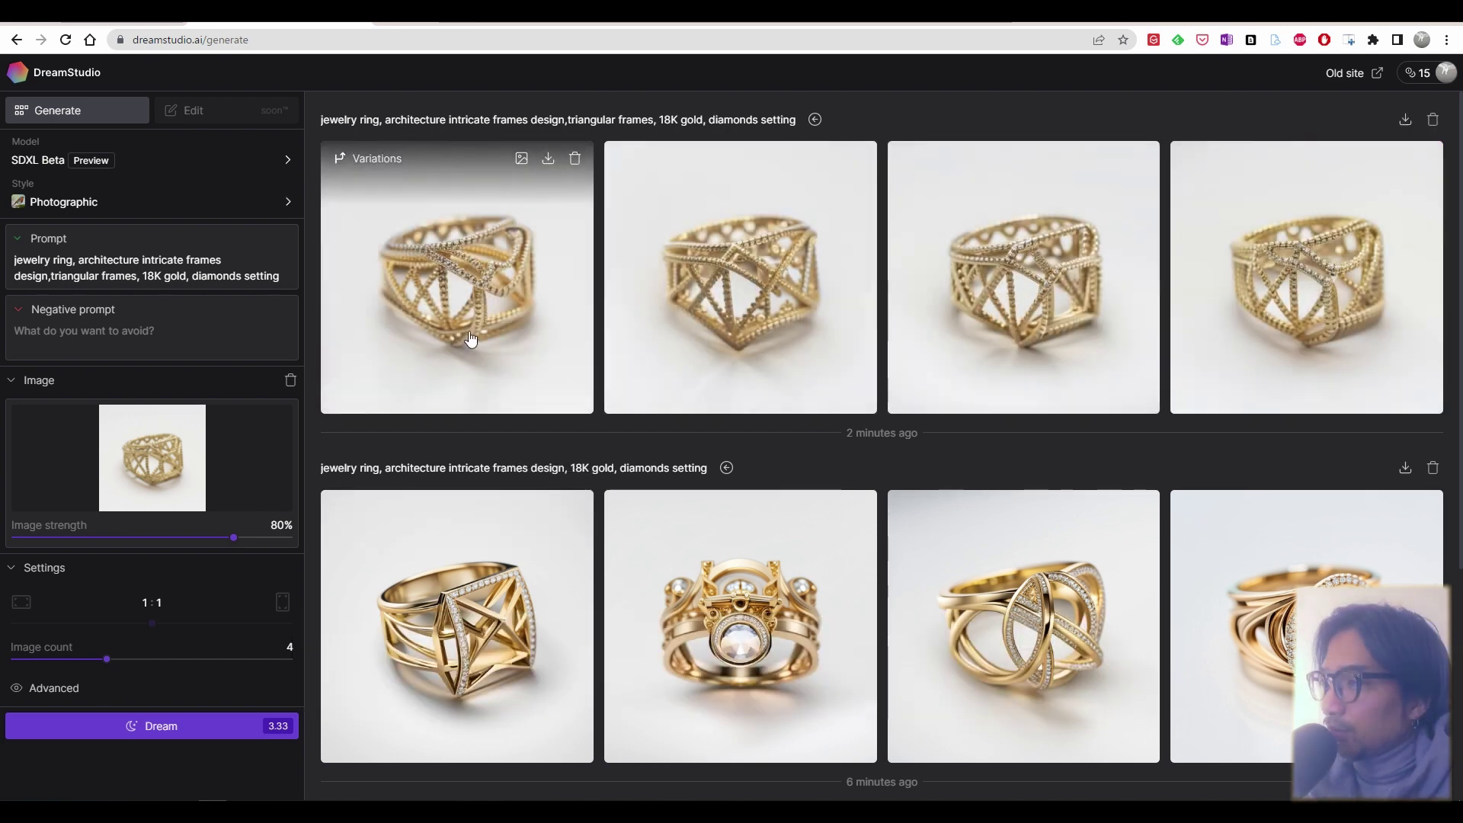
# - Place the original ring photo window beside the DreamStudio triangular-frame results
pyautogui.click(387, 335)
pyautogui.click(1419, 99)
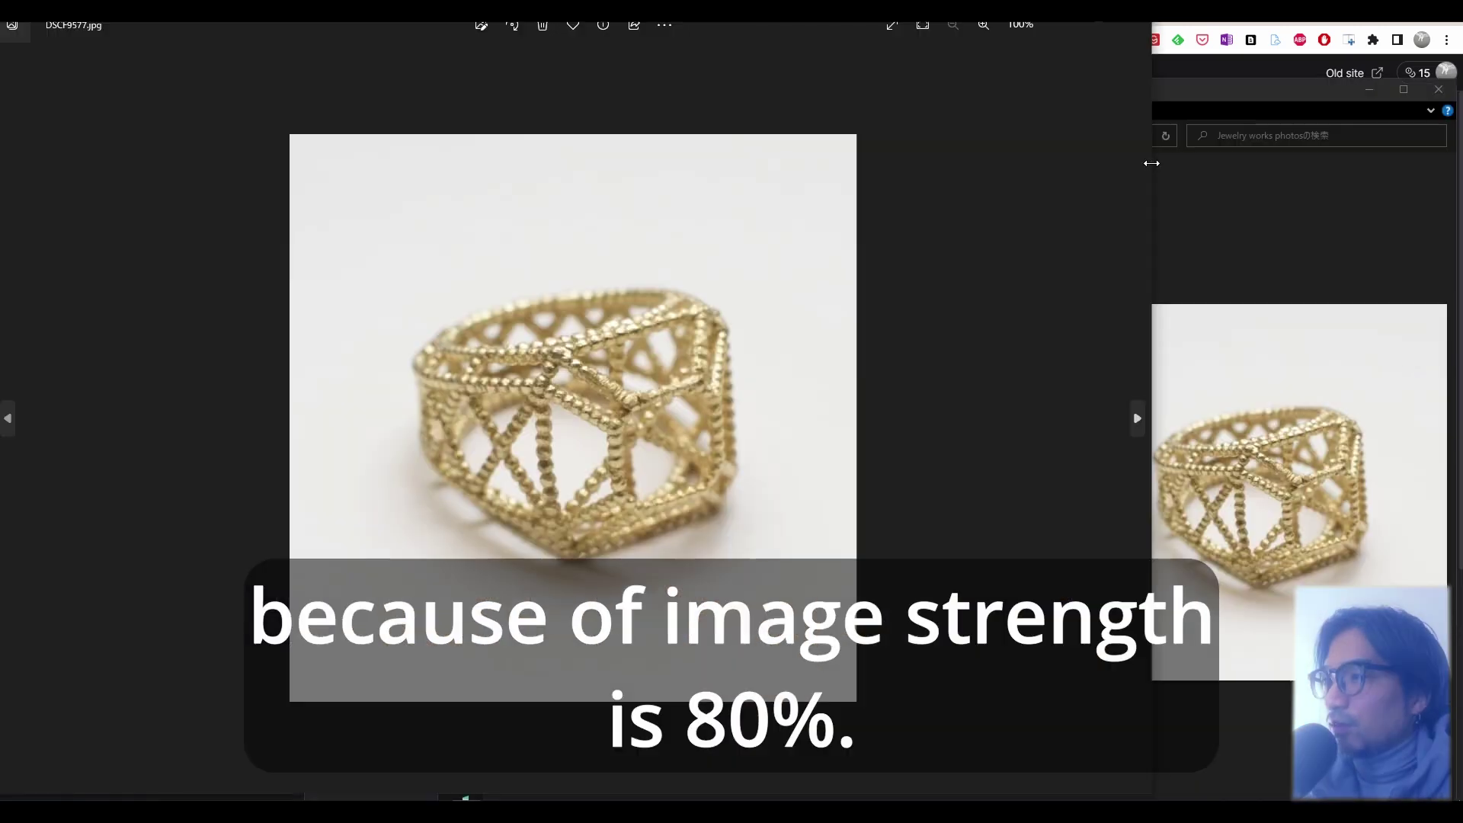
pyautogui.moveTo(1151, 164); pyautogui.dragTo(598, 163)
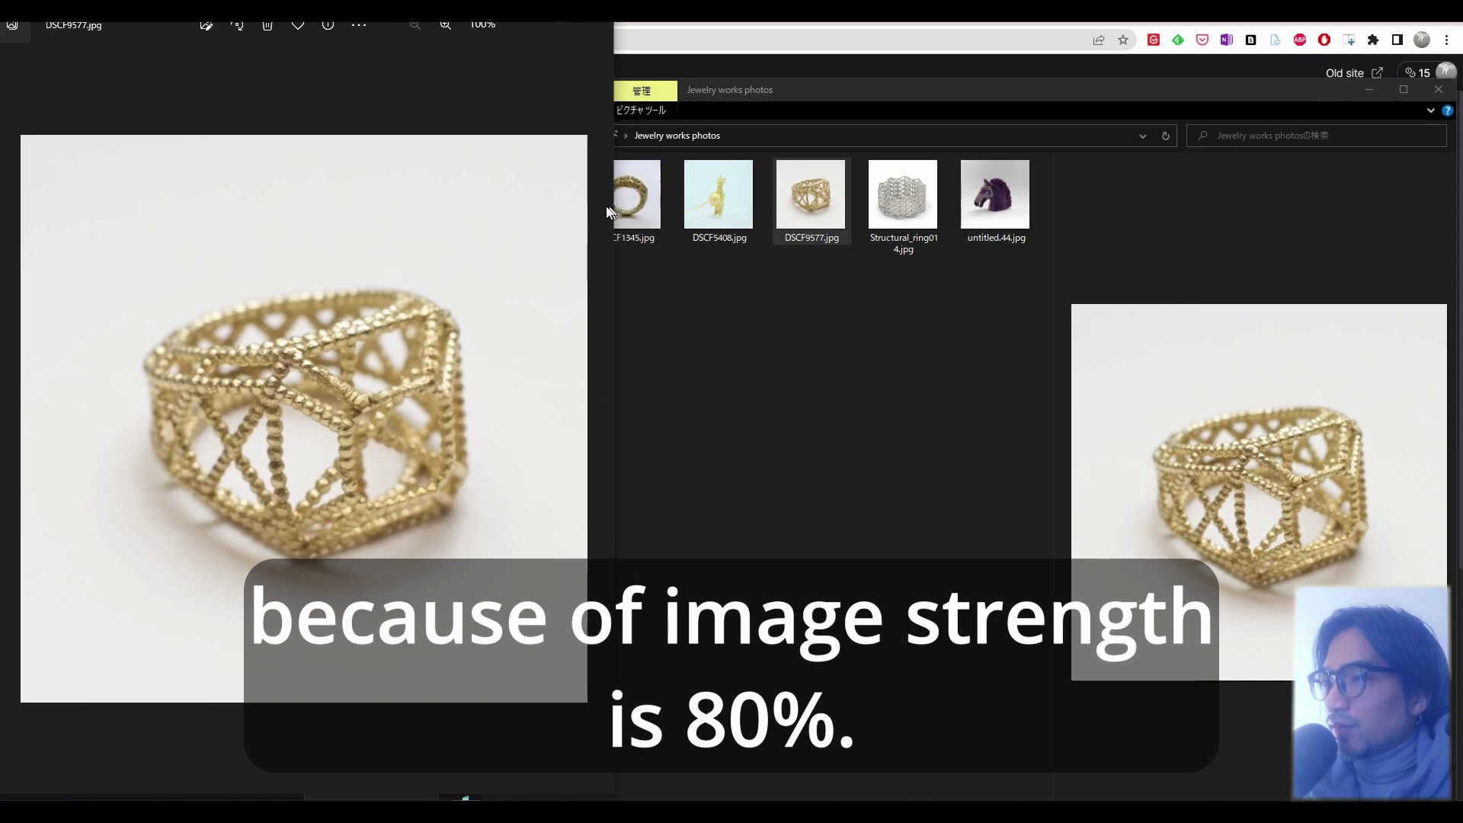
pyautogui.click(992, 25)
pyautogui.moveTo(584, 337); pyautogui.dragTo(344, 335)
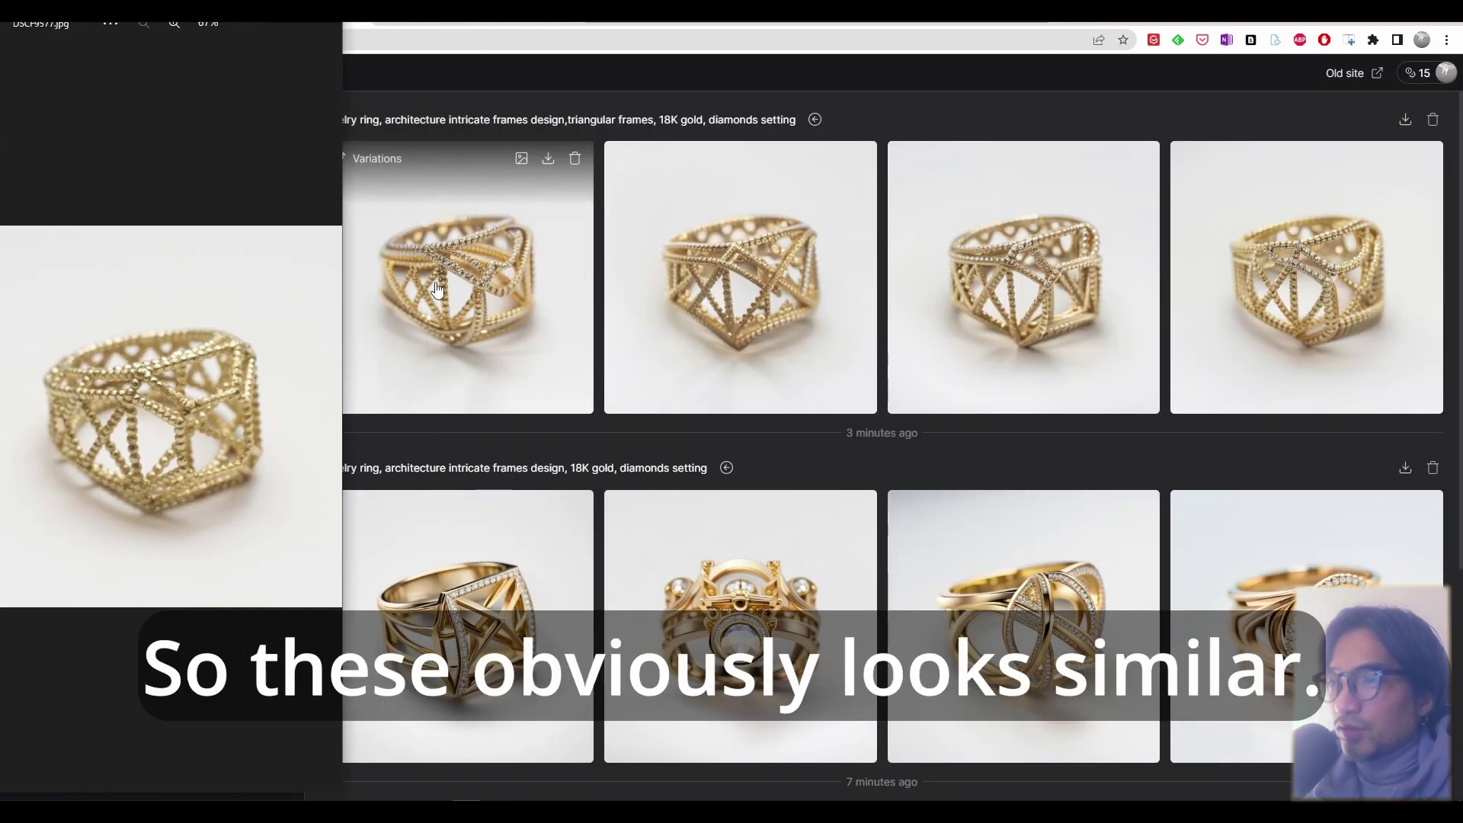
# - Browse the triangular-frame rings at full size and lower image strength to about 70%
pyautogui.click(1023, 276)
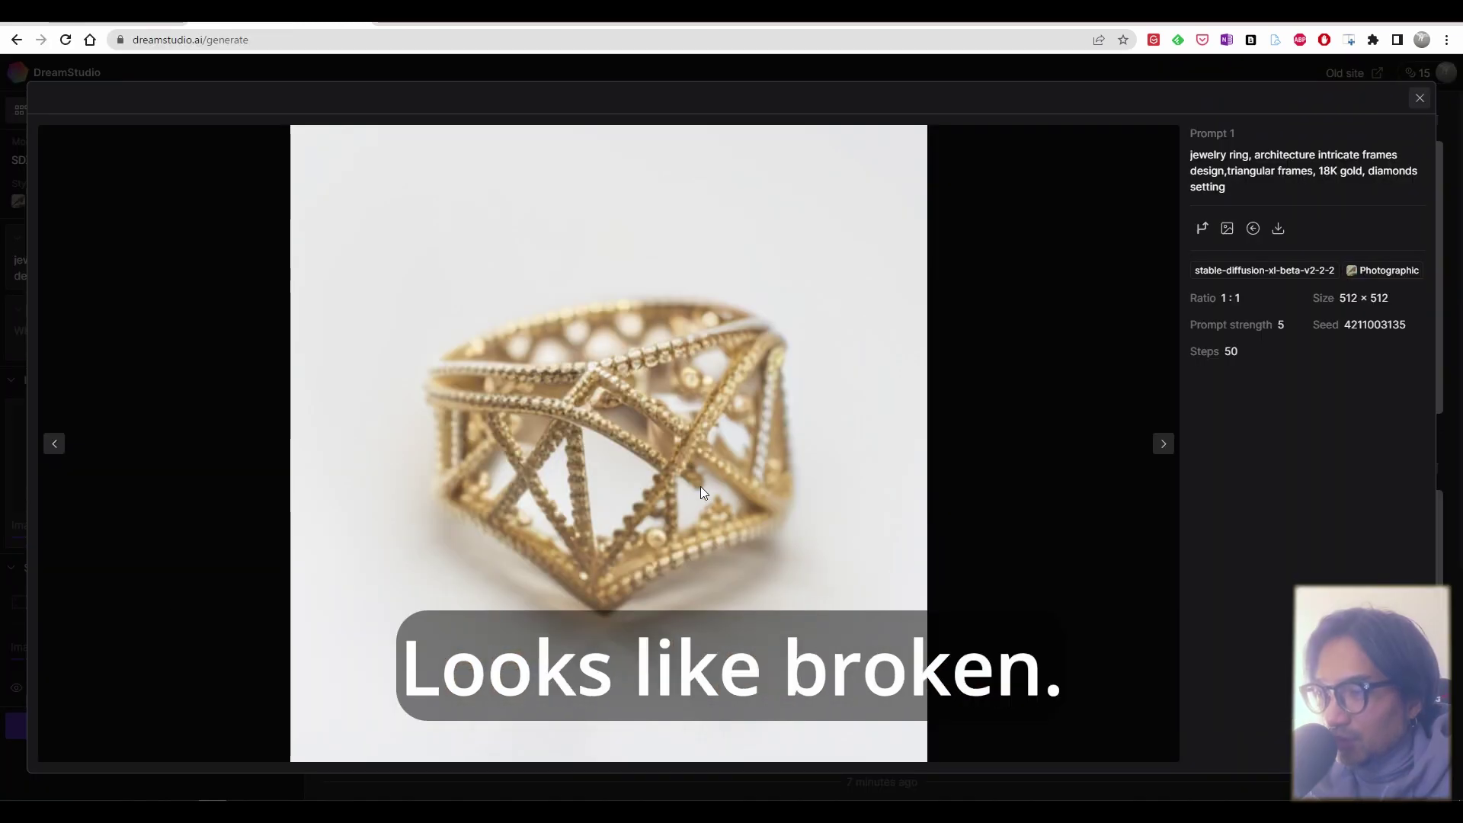
pyautogui.click(54, 445)
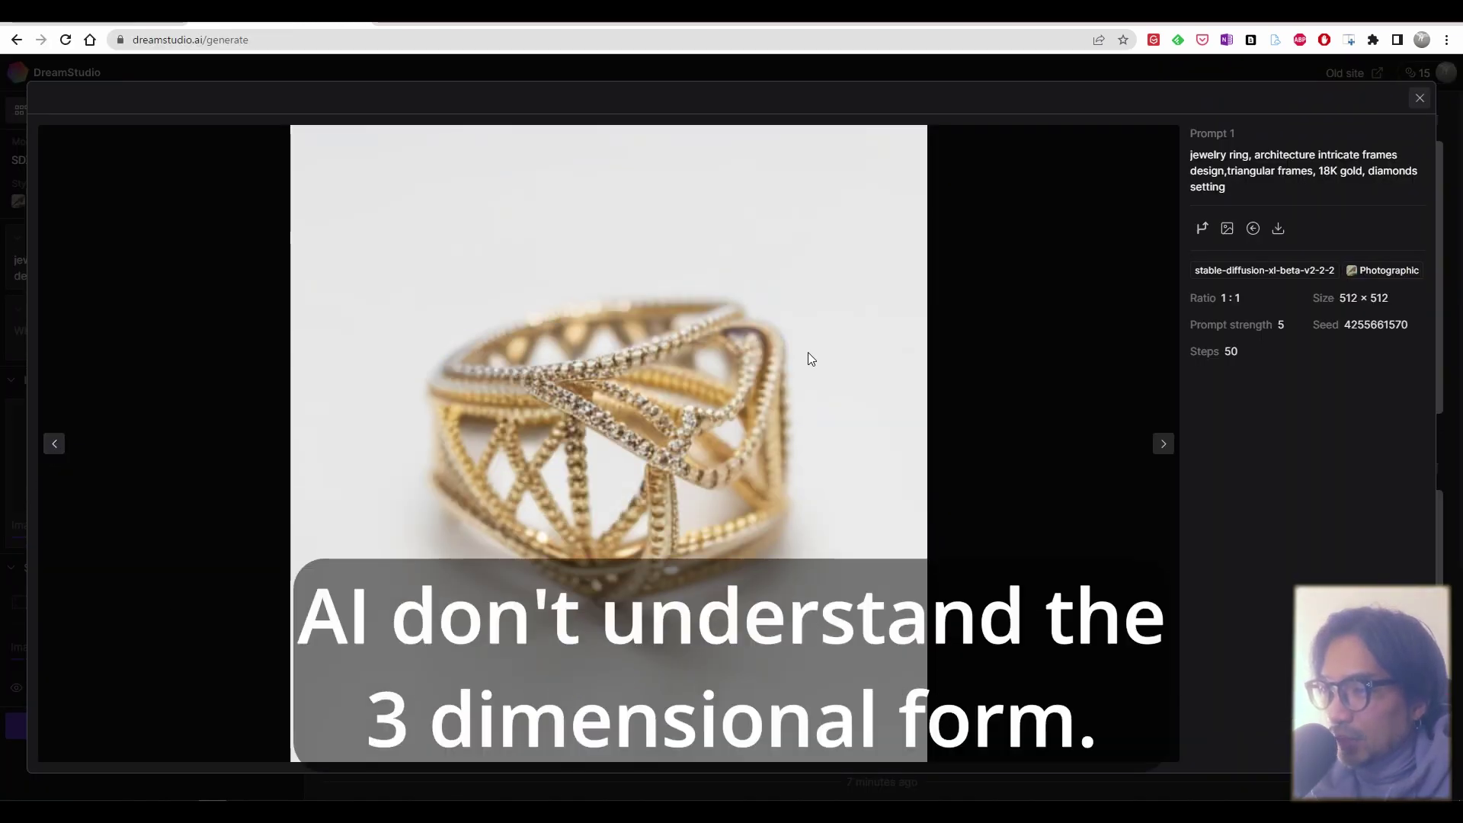
pyautogui.click(1155, 446)
pyautogui.click(1160, 444)
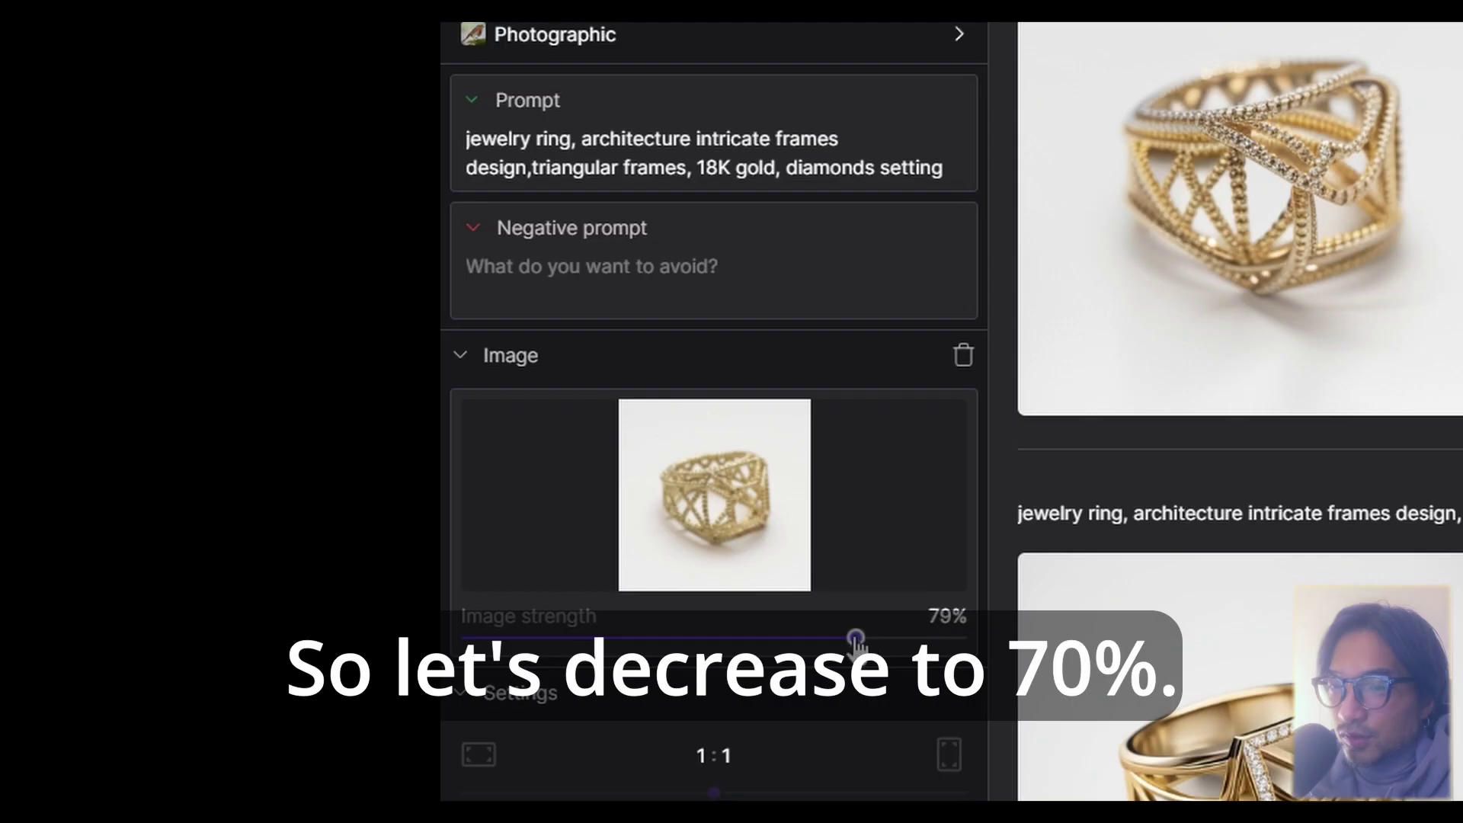
pyautogui.moveTo(840, 642); pyautogui.dragTo(815, 644)
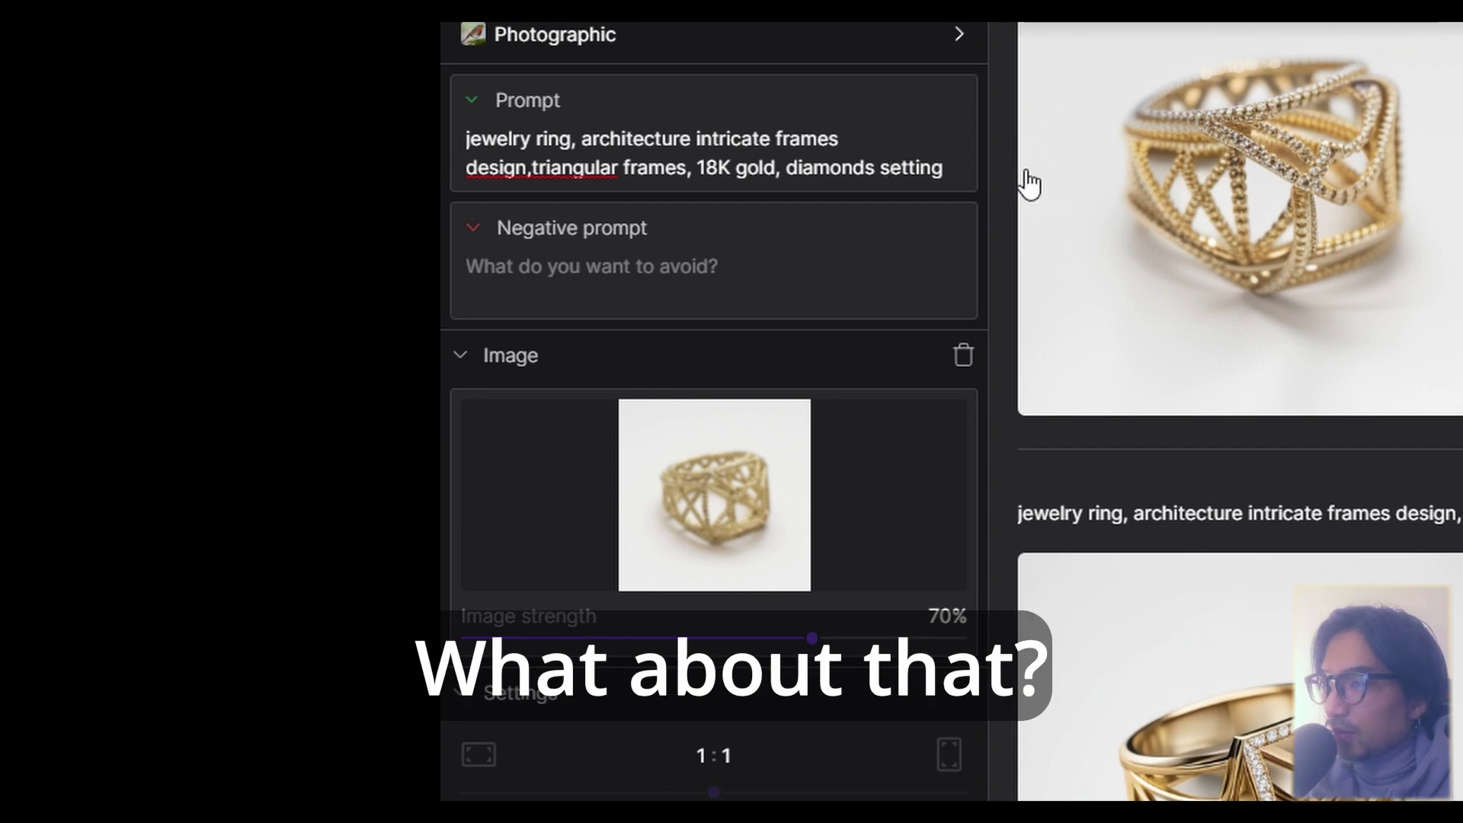
# - Replace 'diamonds' with 'colorful sapphire' in the prompt and generate four rings
pyautogui.doubleClick(829, 167)
pyautogui.write('color')
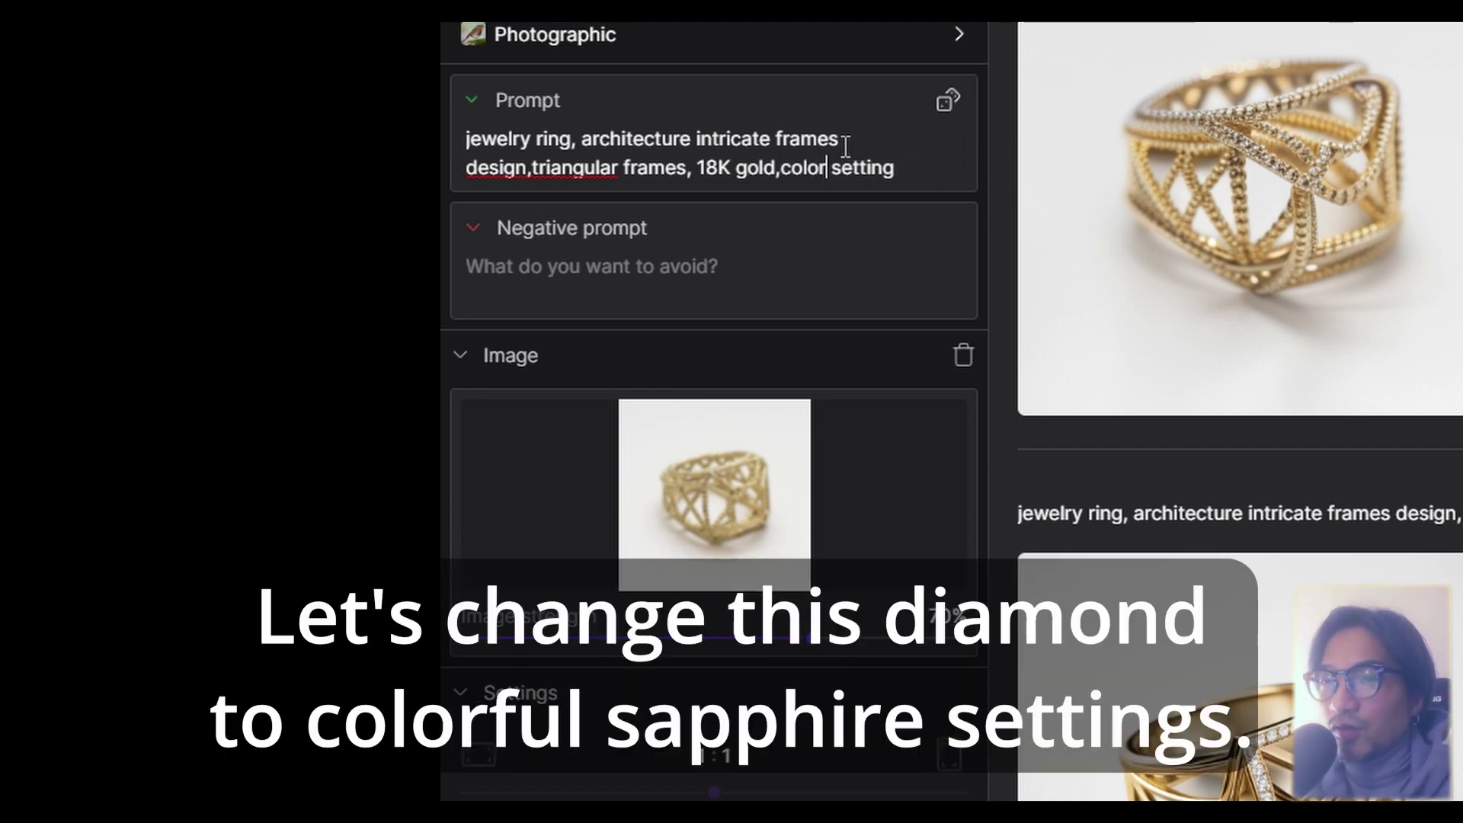
pyautogui.write('ful sapphire')
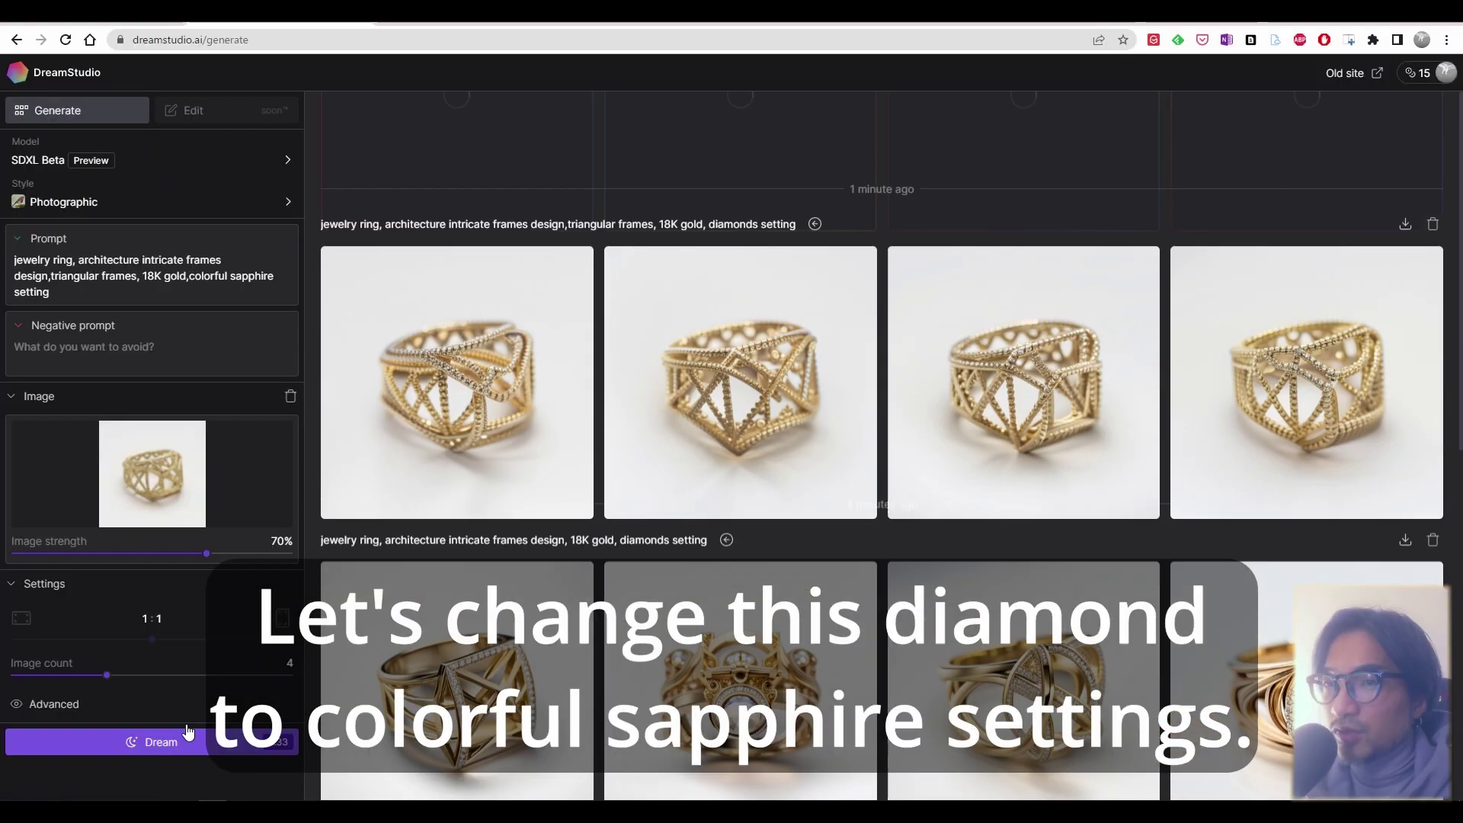
pyautogui.click(188, 732)
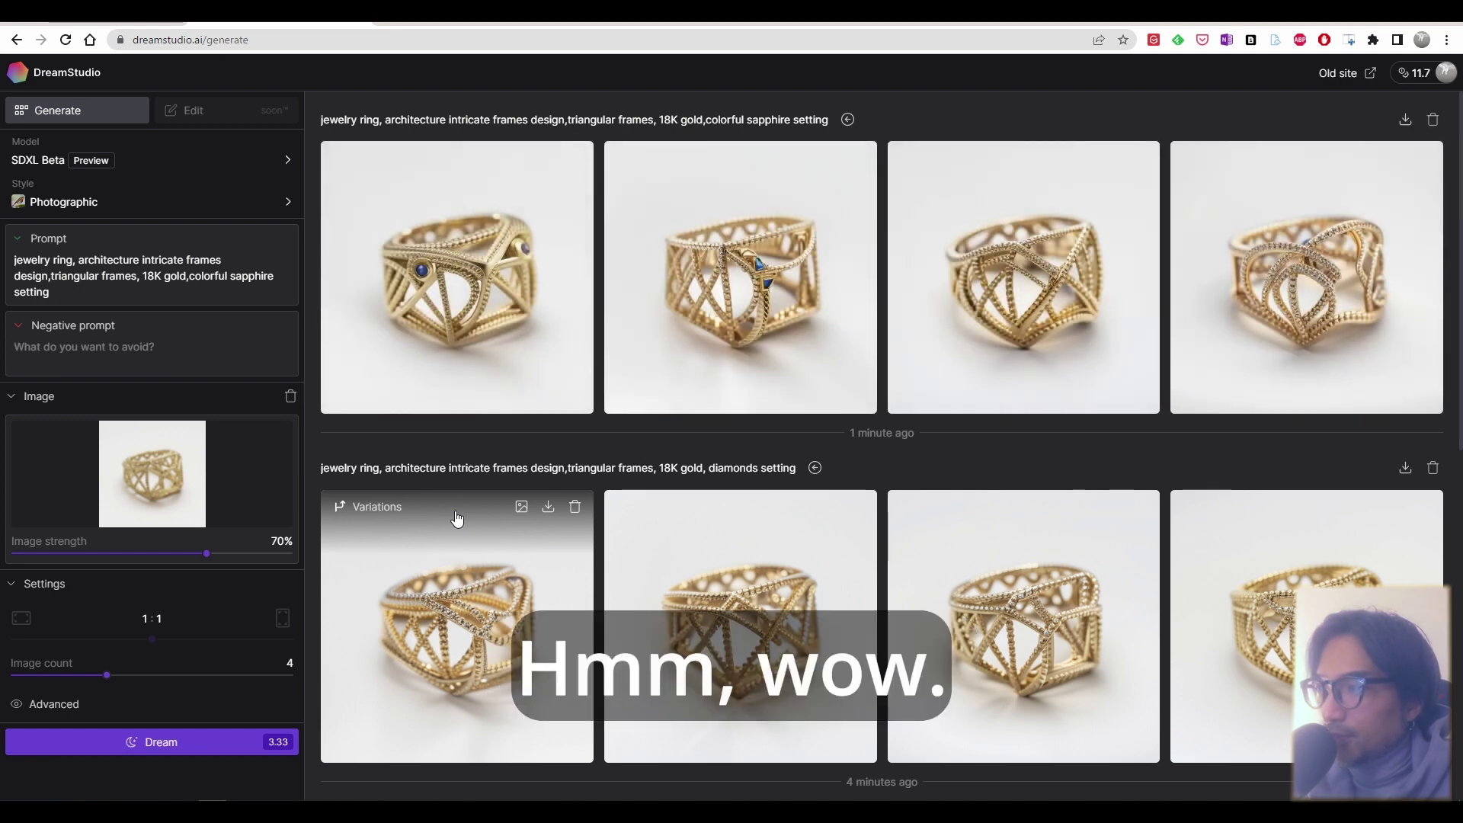
# - Browse the sapphire ring results enlarged, then drag the wireframe ring photo in as reference
pyautogui.click(459, 304)
pyautogui.press('Right')
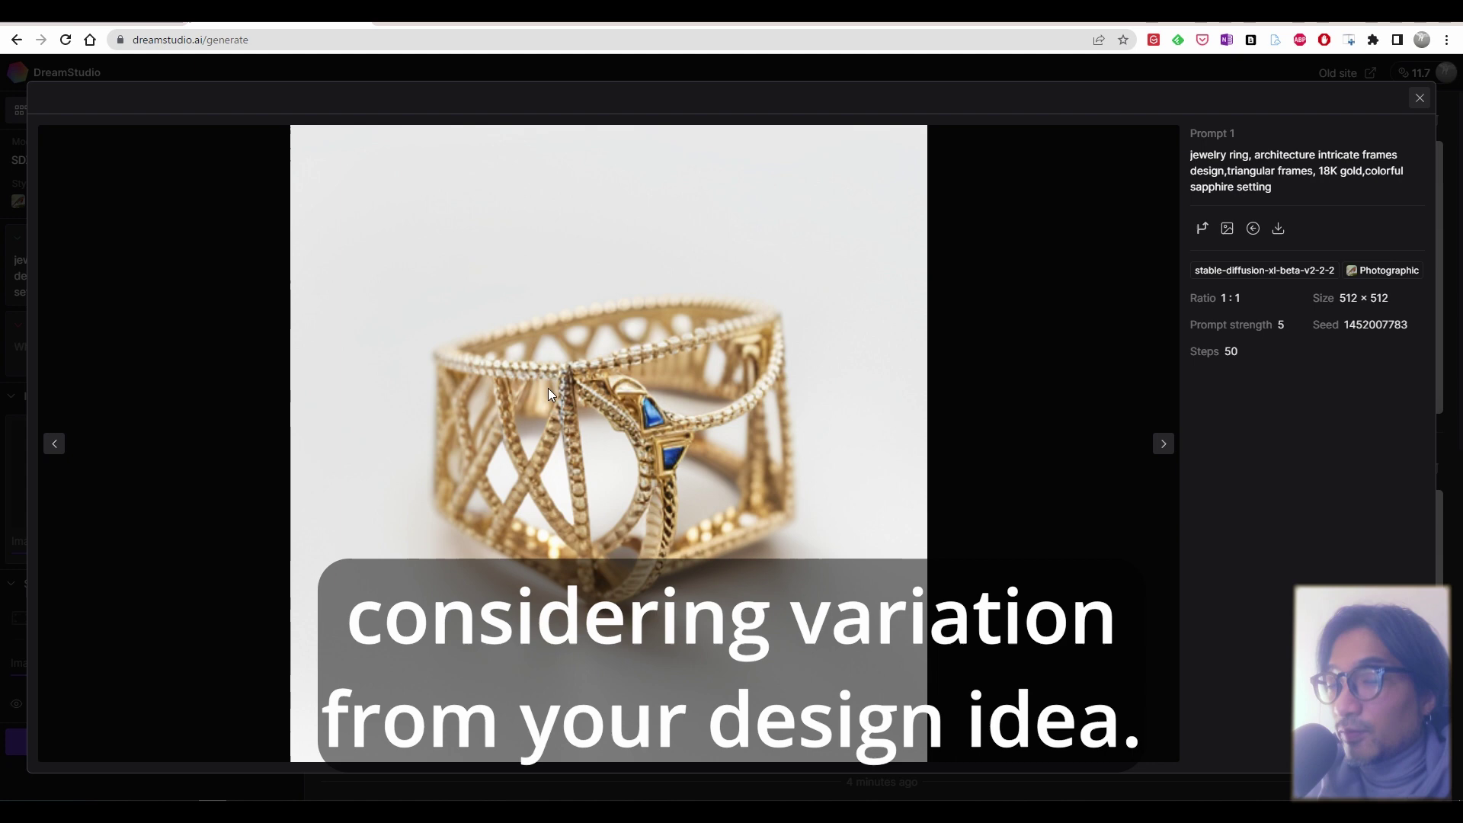
pyautogui.press('Right')
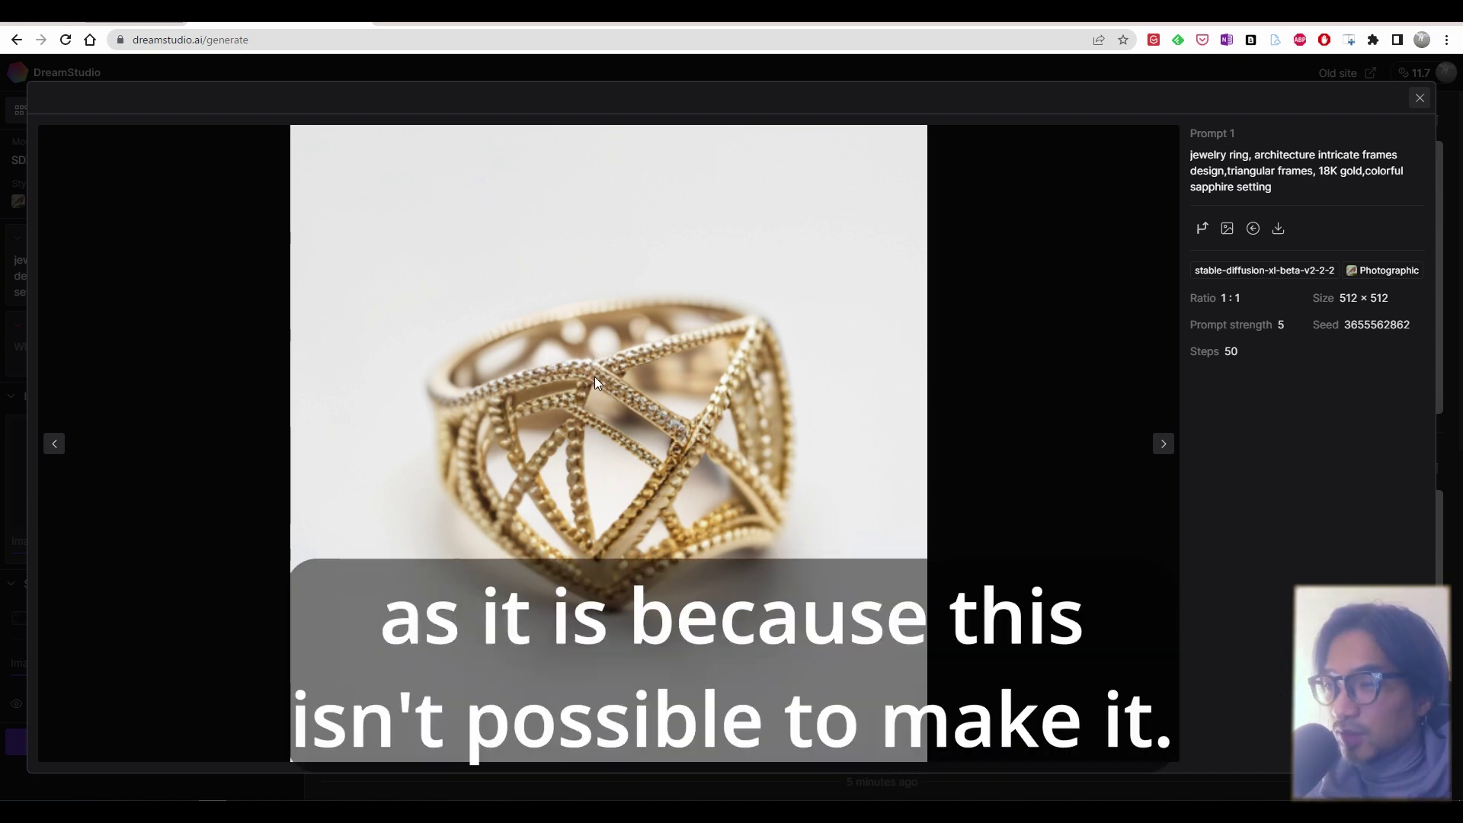
pyautogui.press('Right')
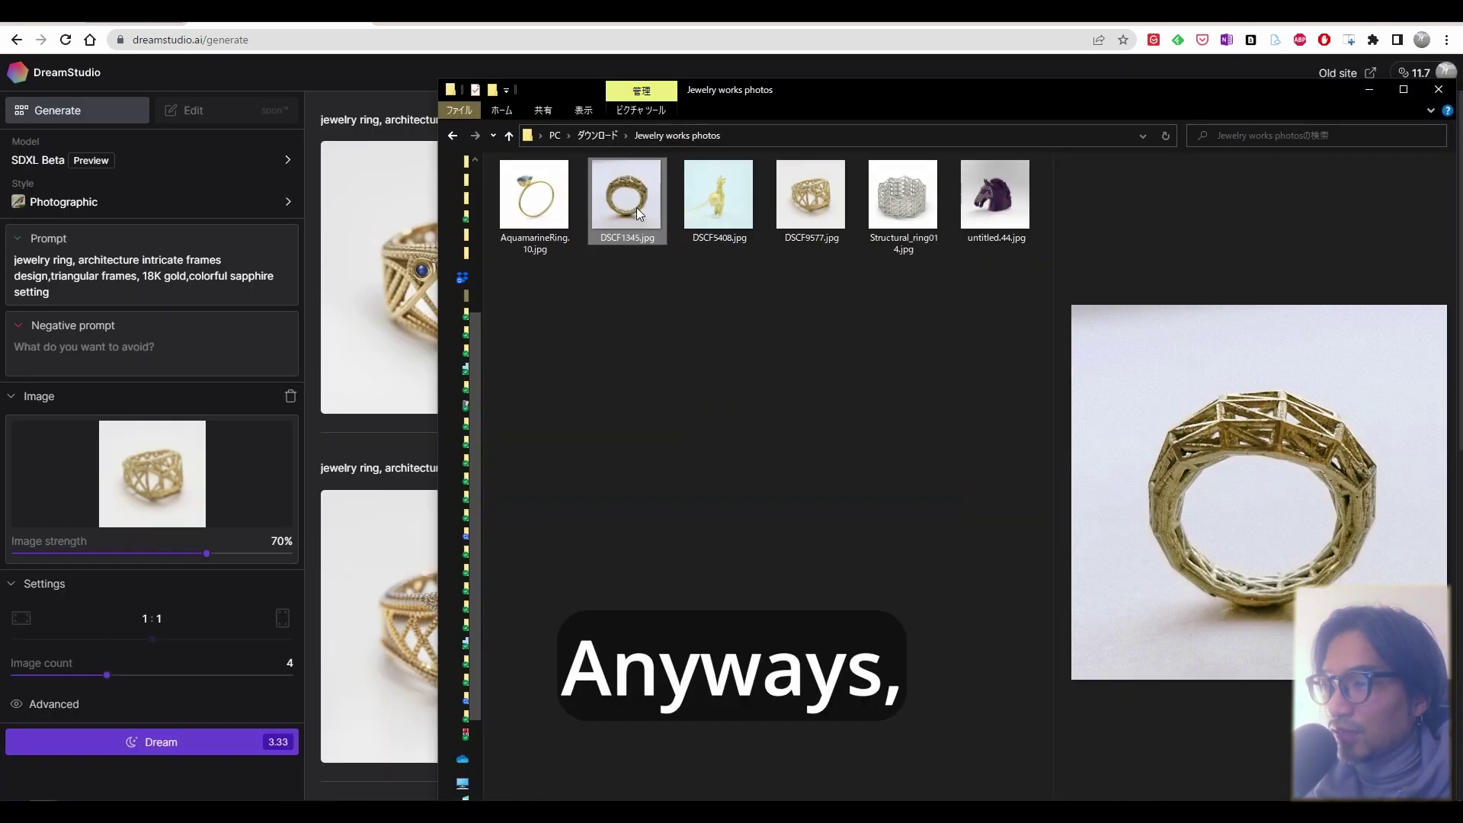
pyautogui.moveTo(637, 207); pyautogui.dragTo(137, 487)
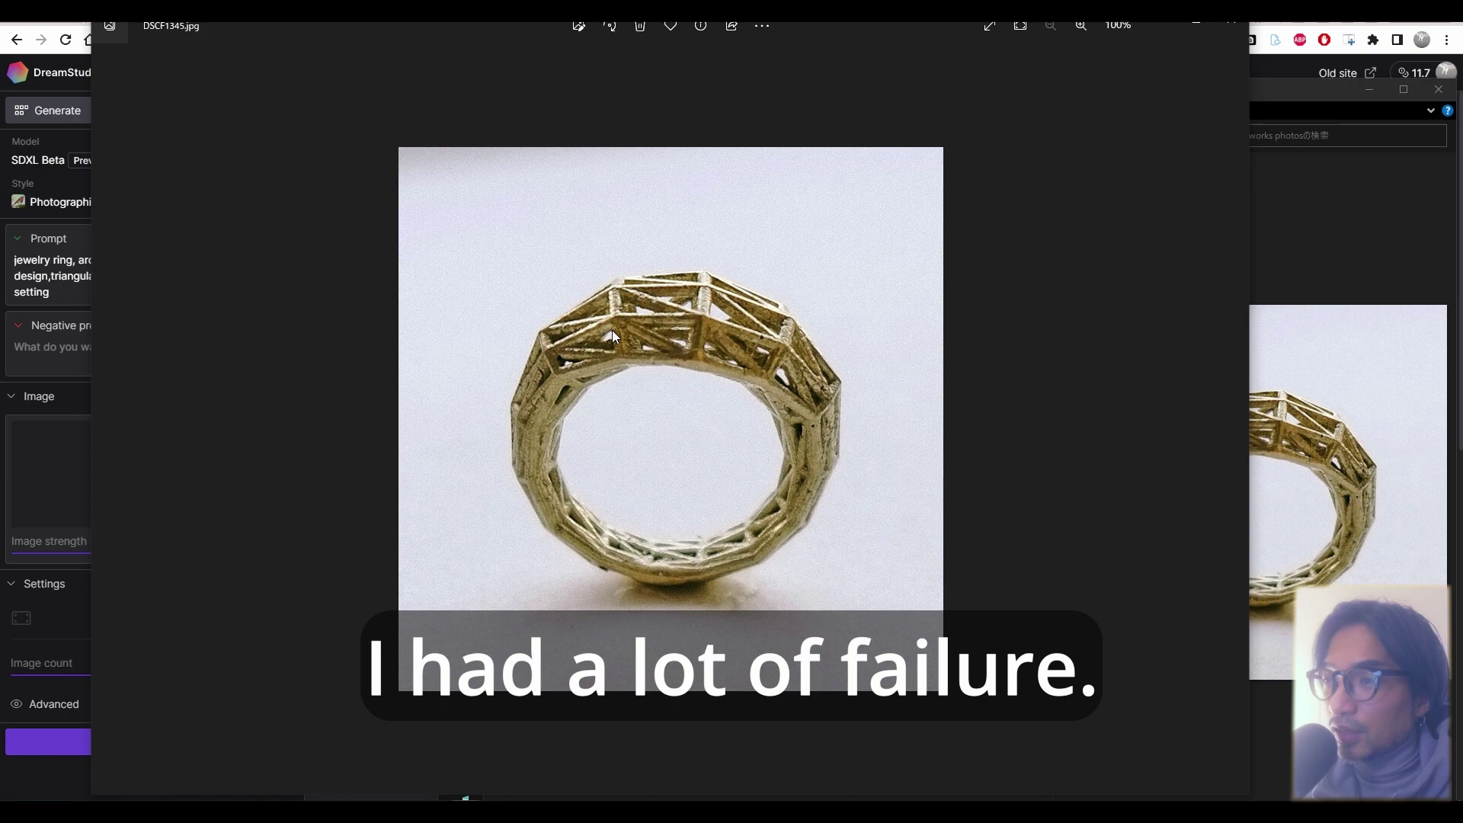
# - Generate four gold rings with colorful sapphires from the wireframe reference, then compare them with that photo
pyautogui.click(1230, 25)
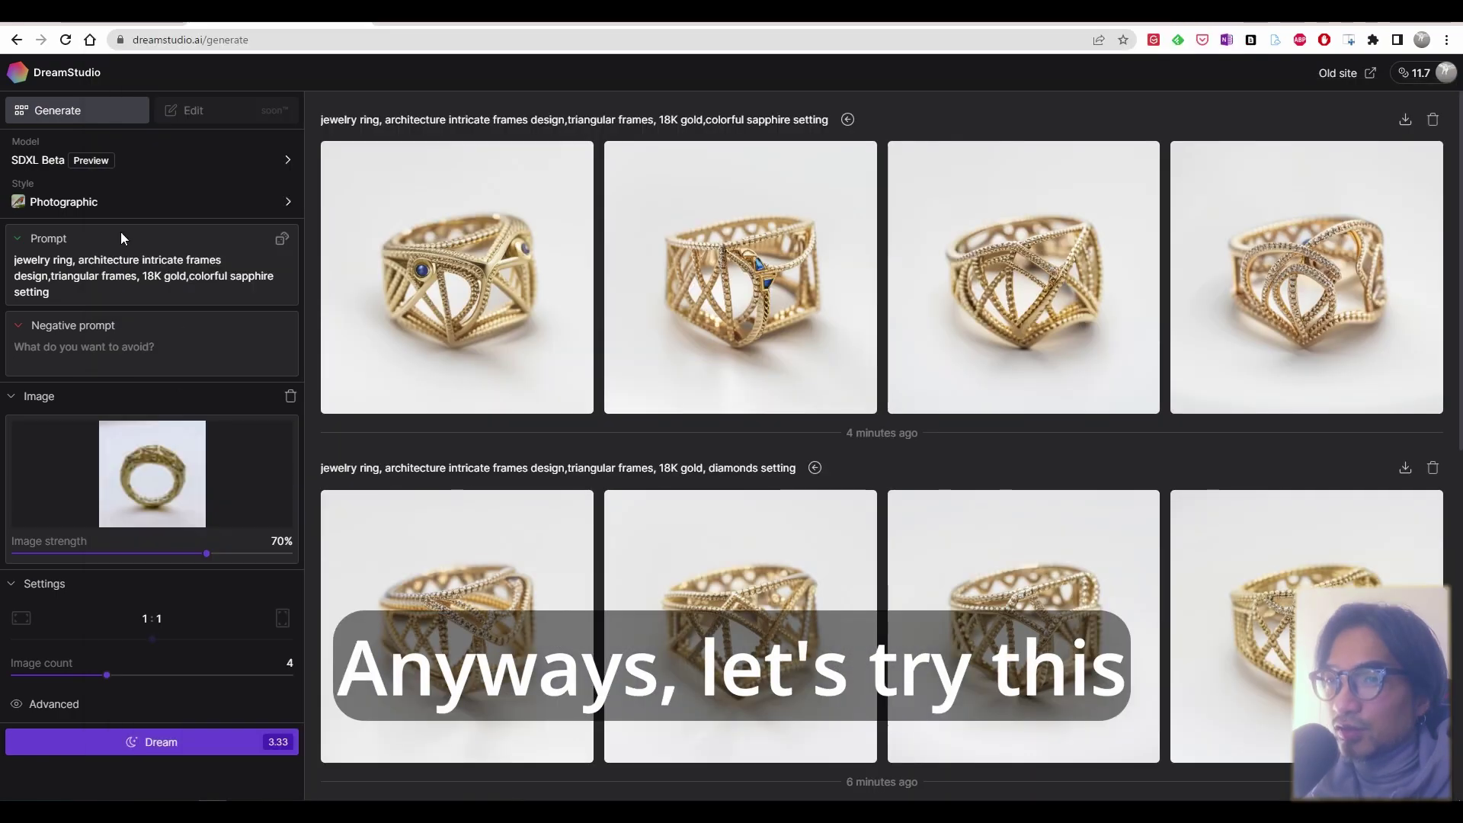
pyautogui.click(282, 741)
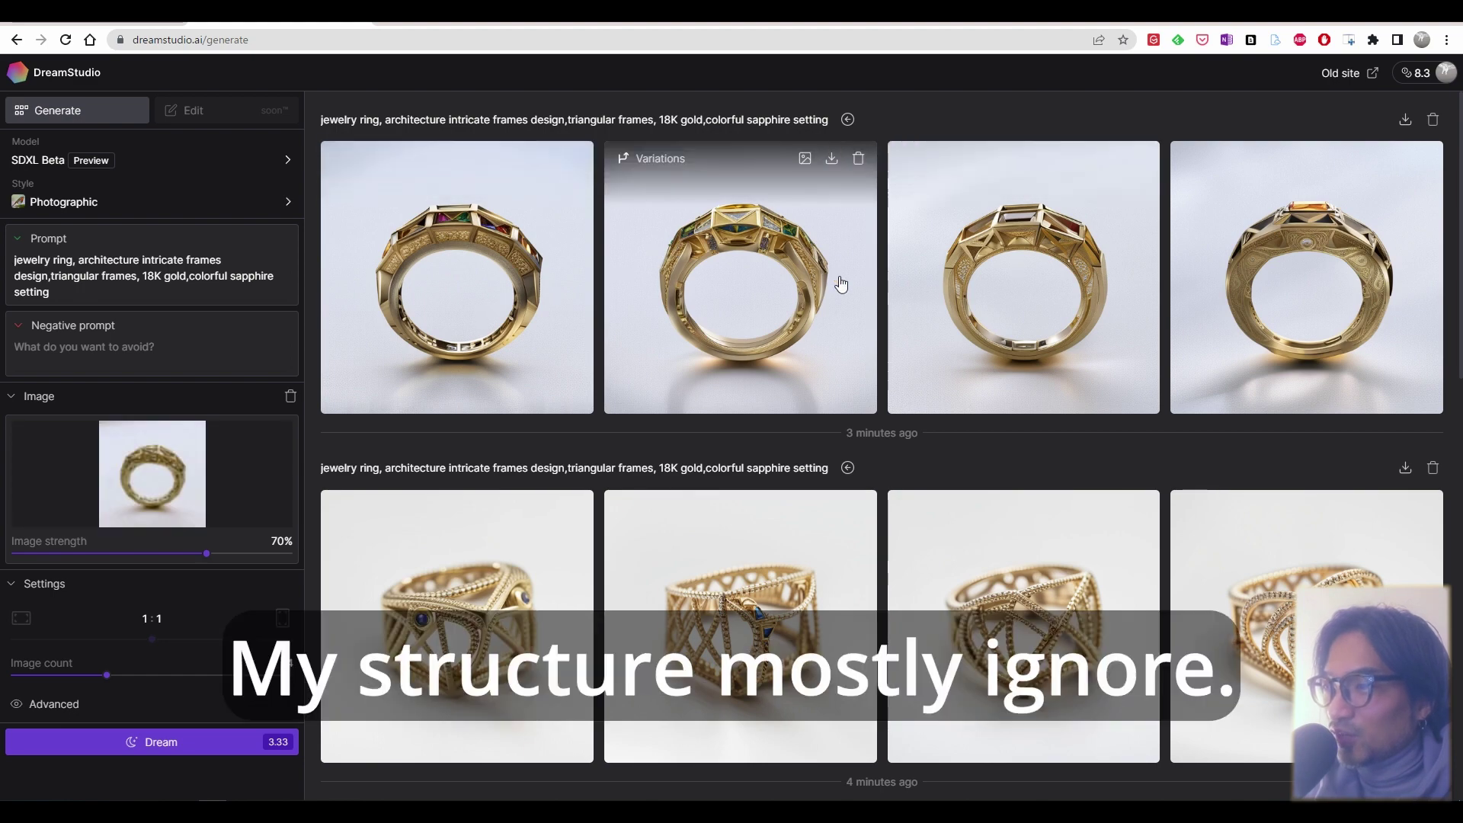
pyautogui.hotkey('alt', 'Tab')
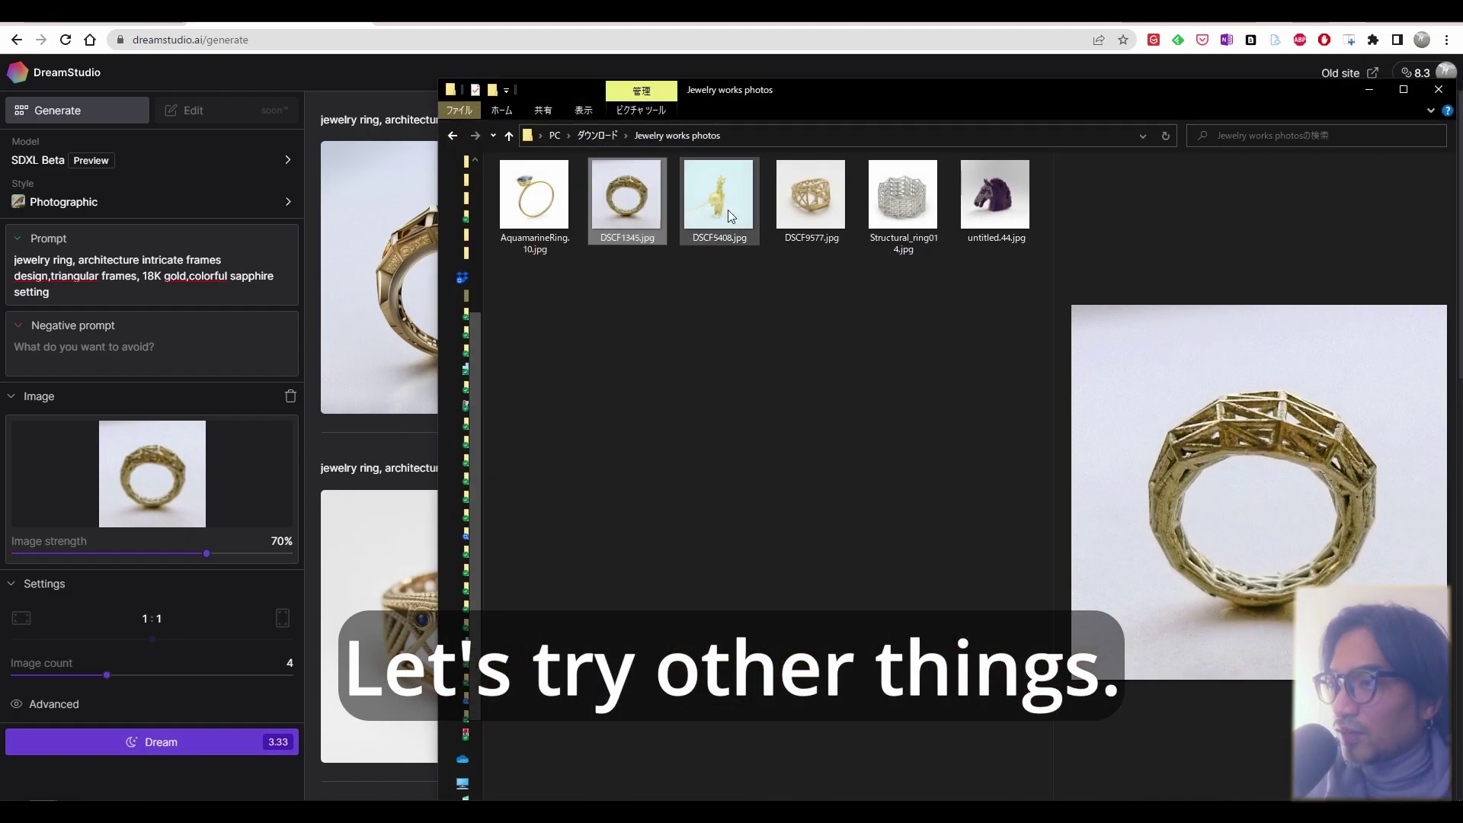
# - Load the yellow pendant photo at 75% strength and change the prompt to 'jewelry pendant top', 'golden pearl', 'white velvet background'
pyautogui.doubleClick(725, 210)
pyautogui.moveTo(210, 561); pyautogui.dragTo(222, 558)
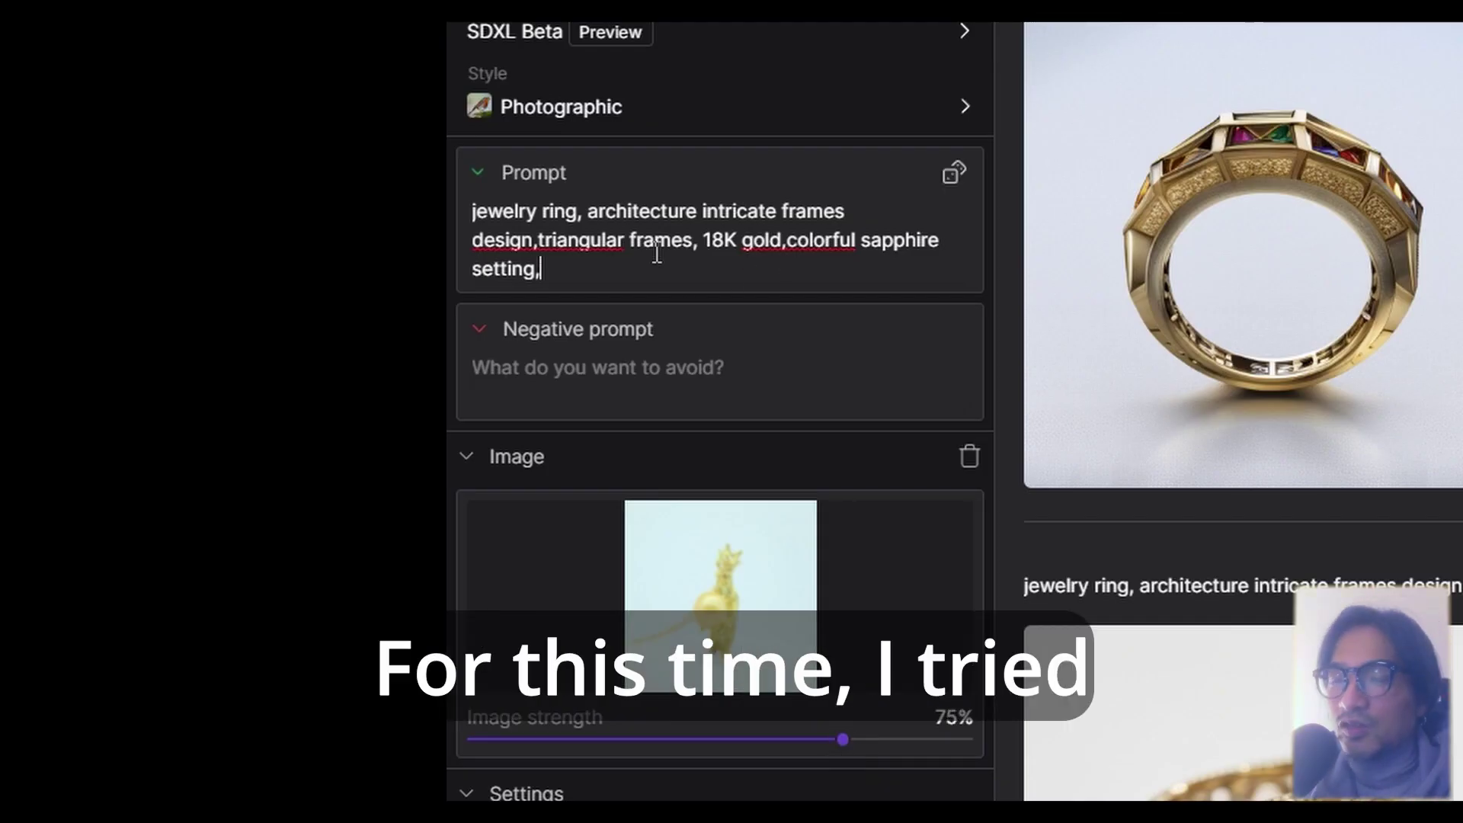
pyautogui.write('hite velvet ')
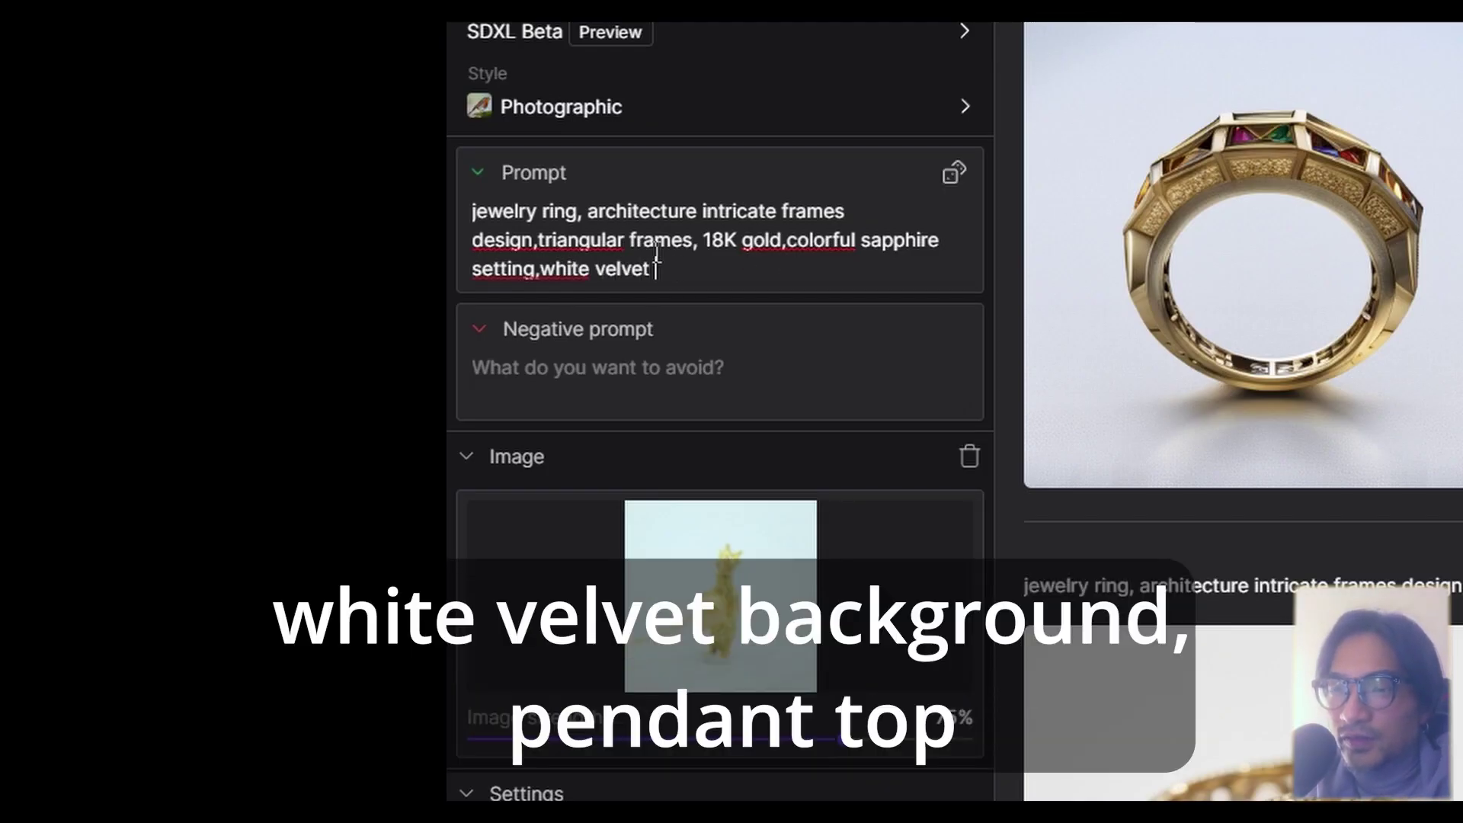
pyautogui.write('background')
pyautogui.doubleClick(559, 212)
pyautogui.write('pendant ')
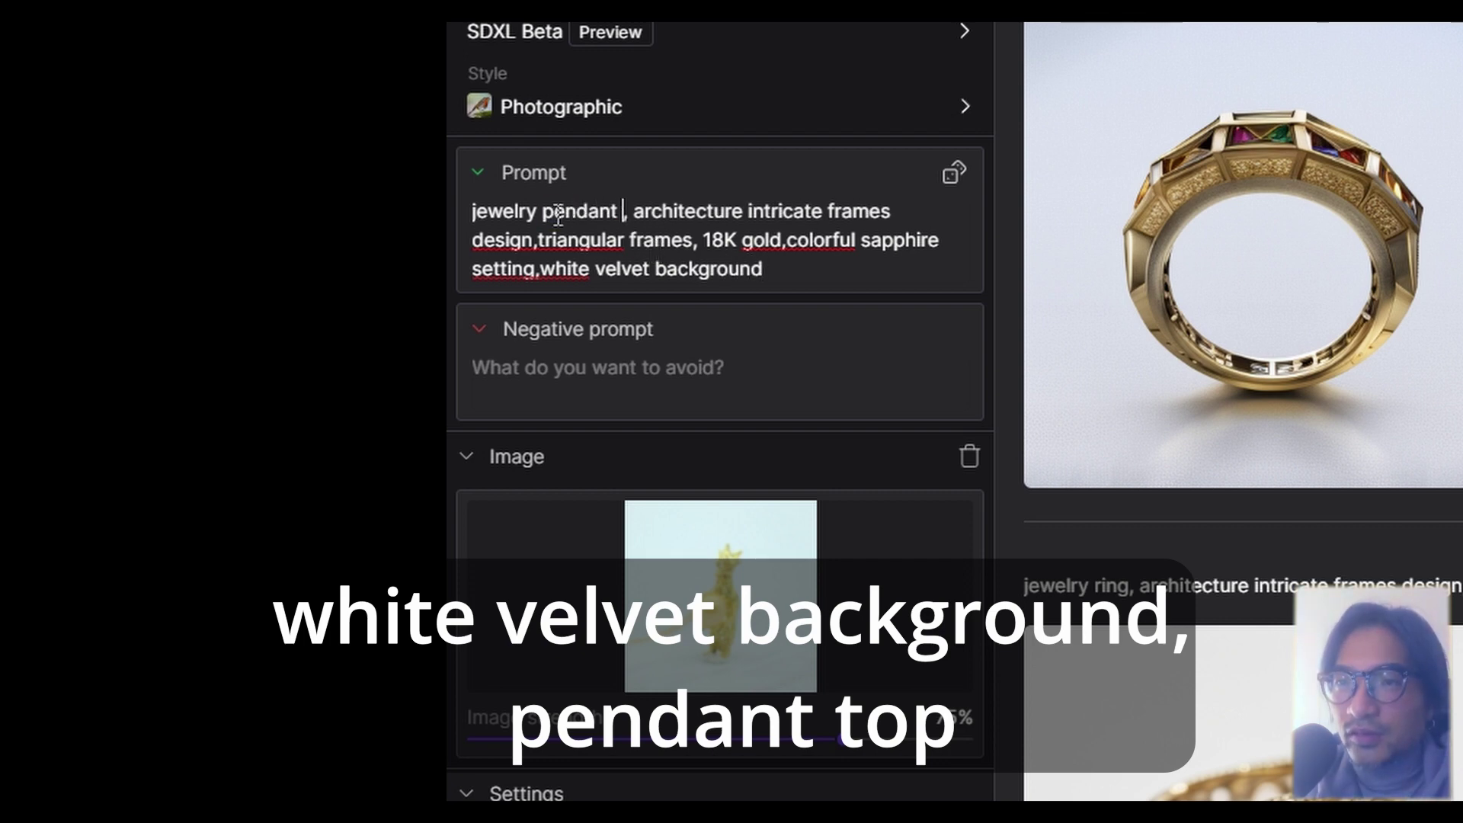
pyautogui.write('top')
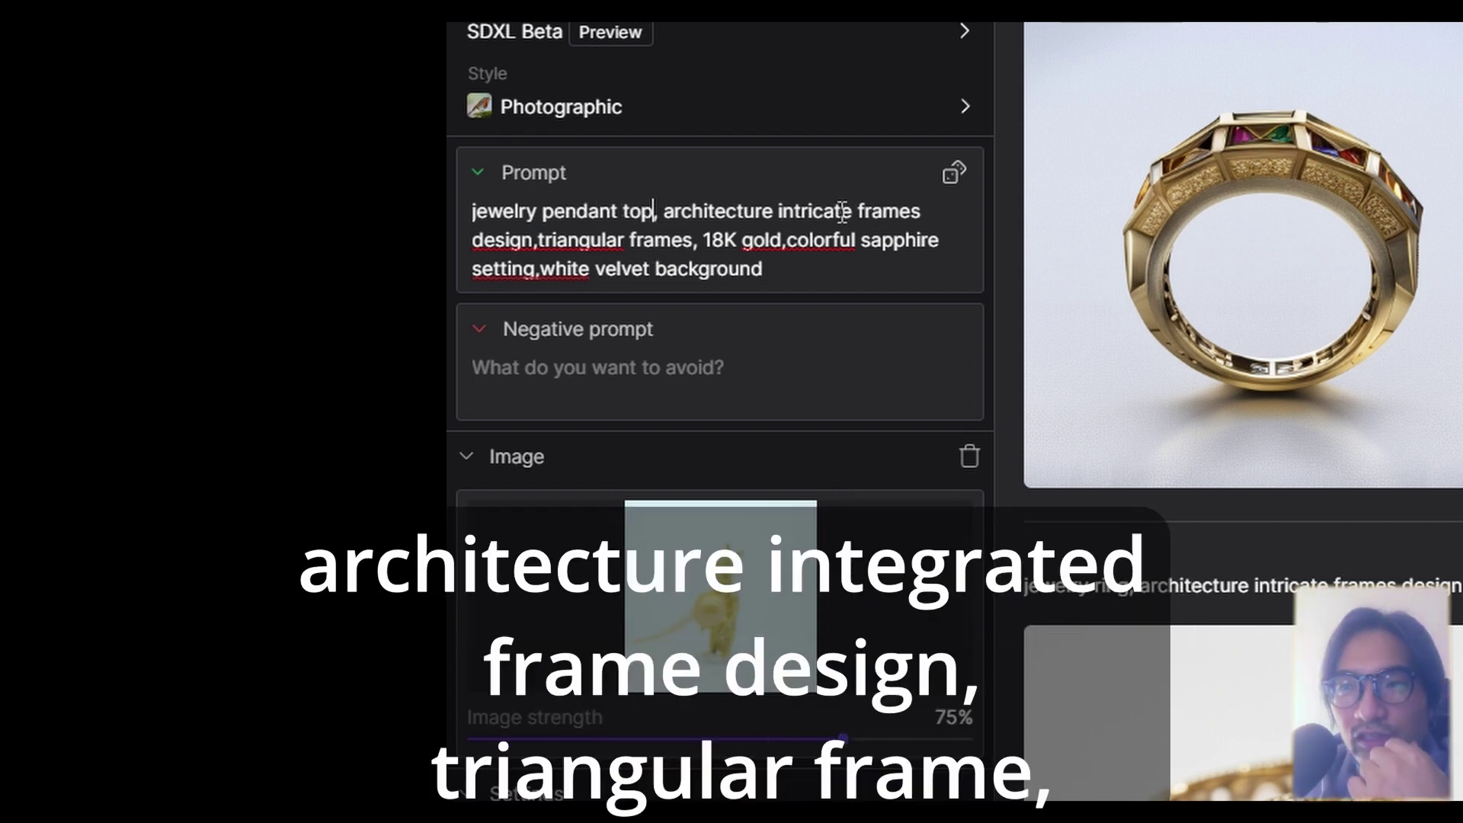
pyautogui.click(696, 242)
pyautogui.write('golden')
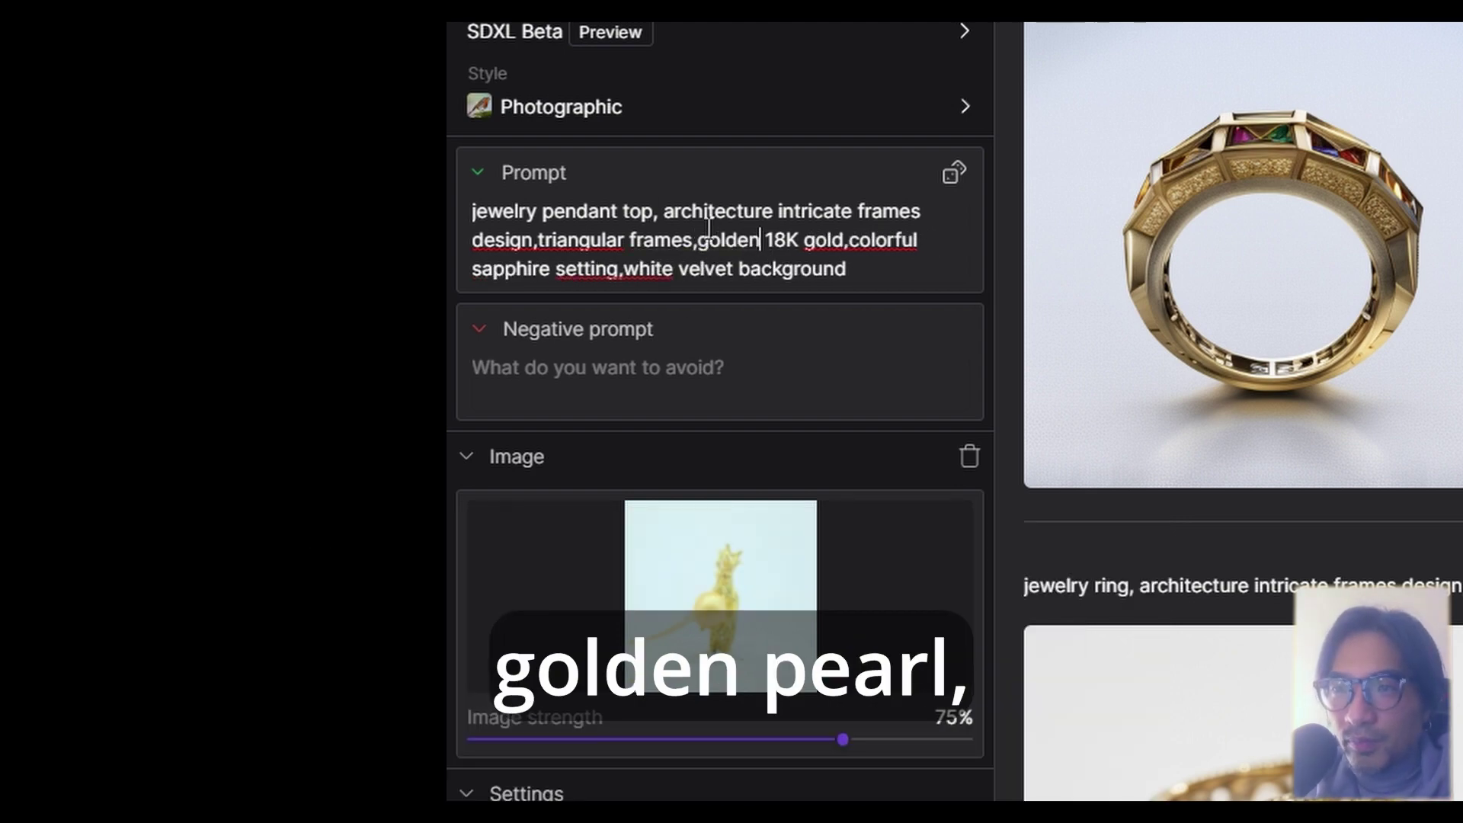
pyautogui.write(' pearl,')
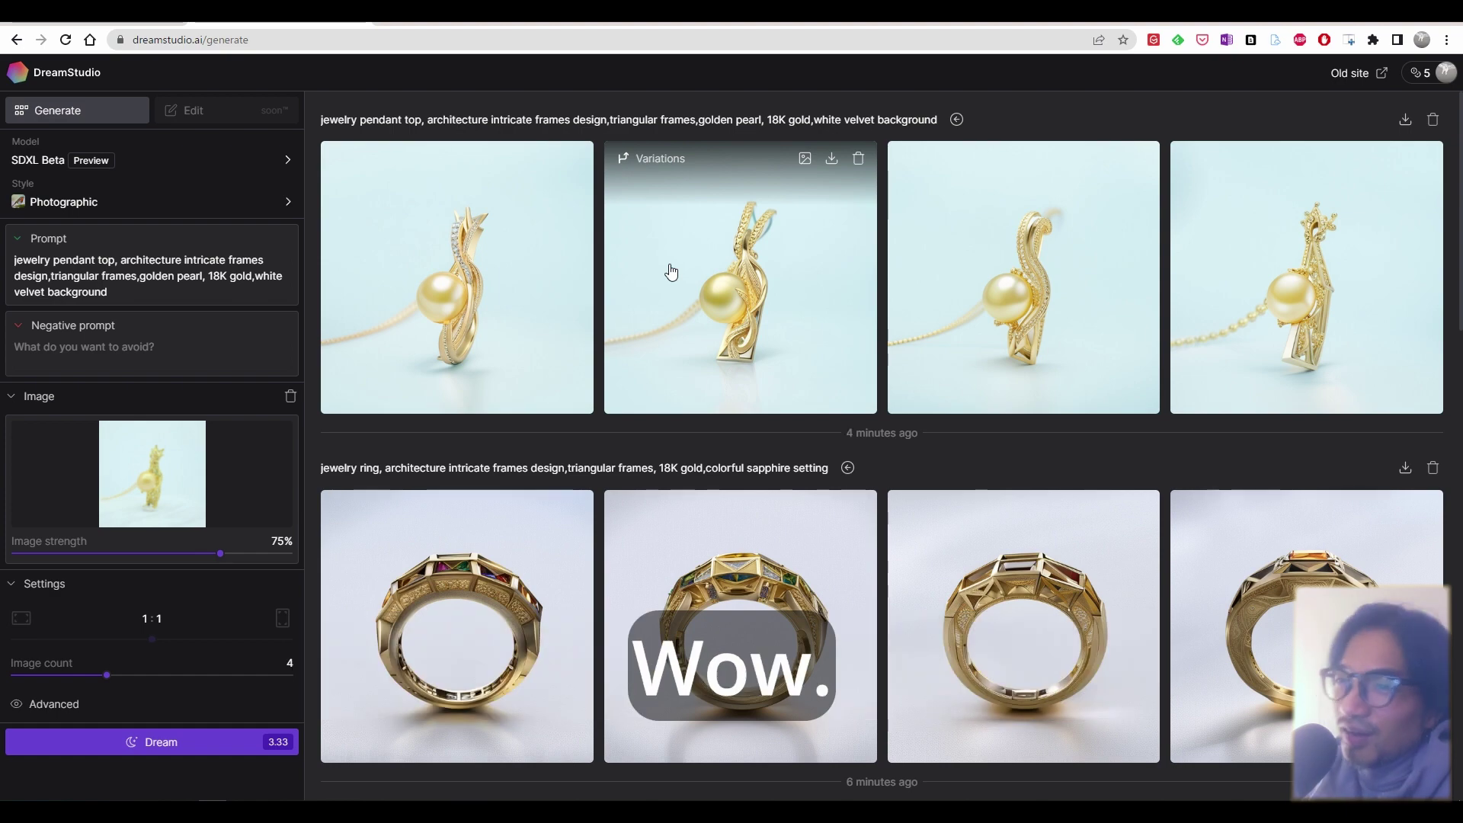
pyautogui.click(569, 326)
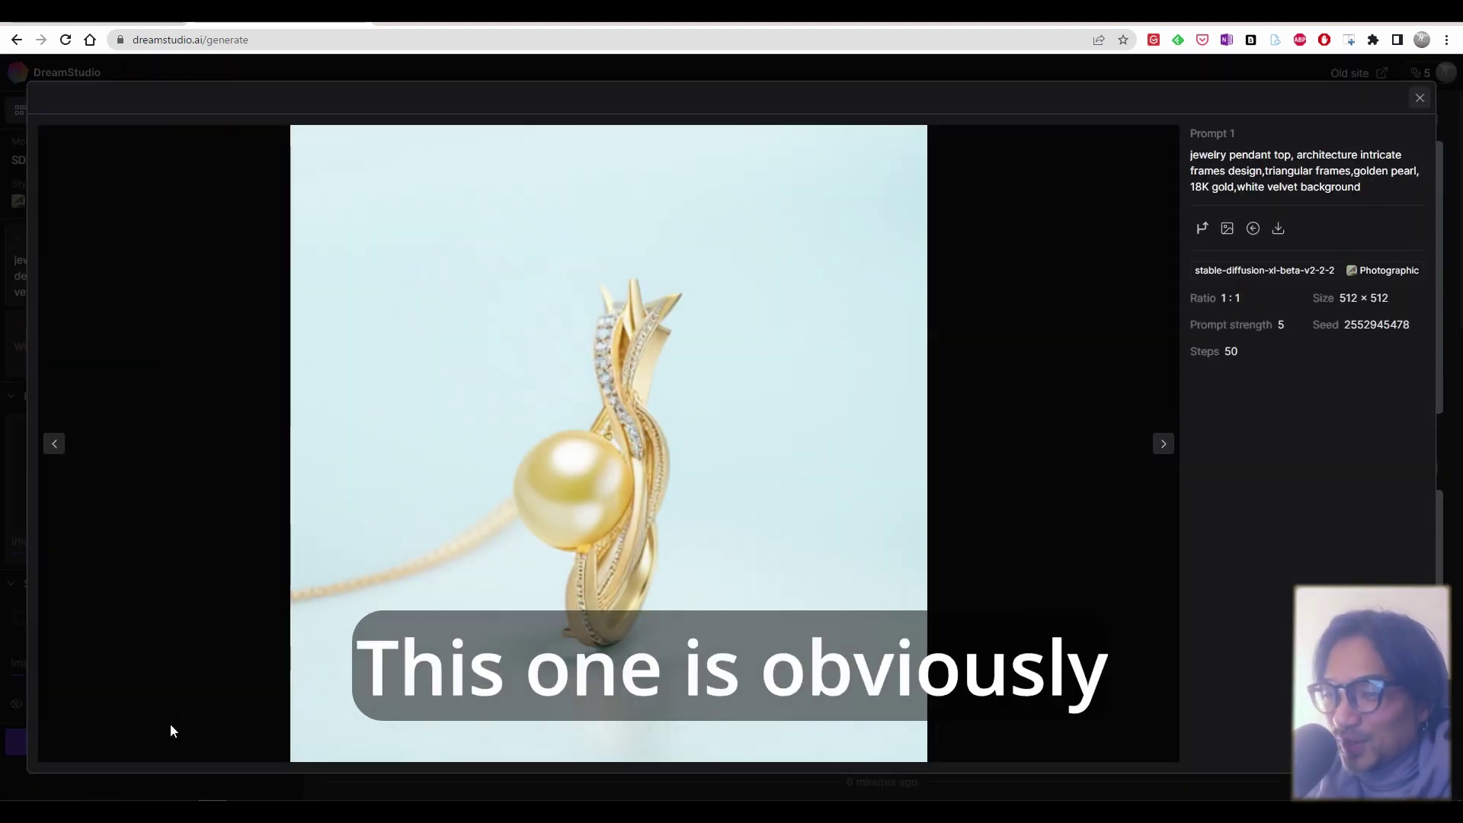
pyautogui.hotkey('alt', 'Tab')
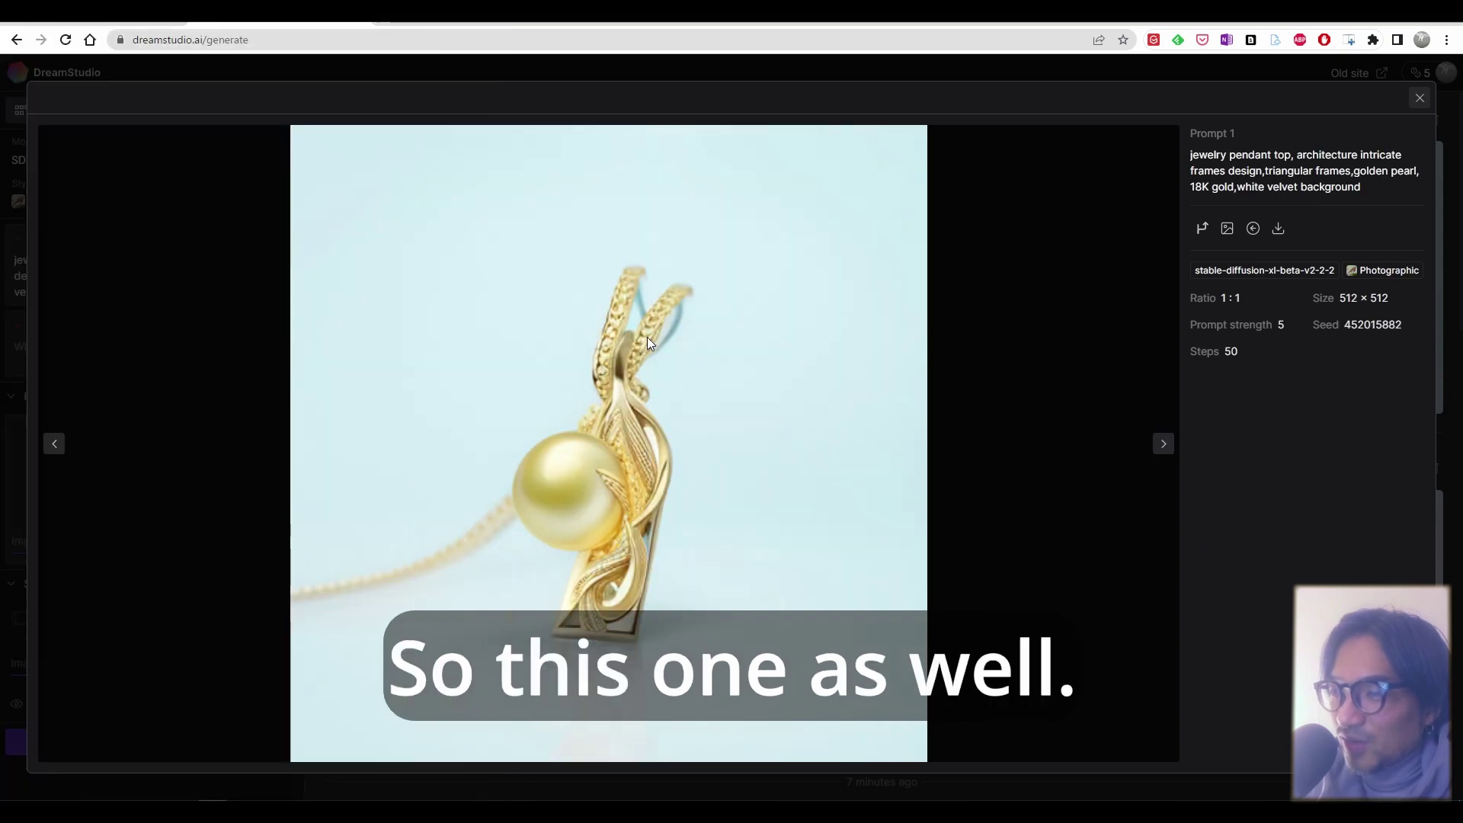
pyautogui.click(1164, 444)
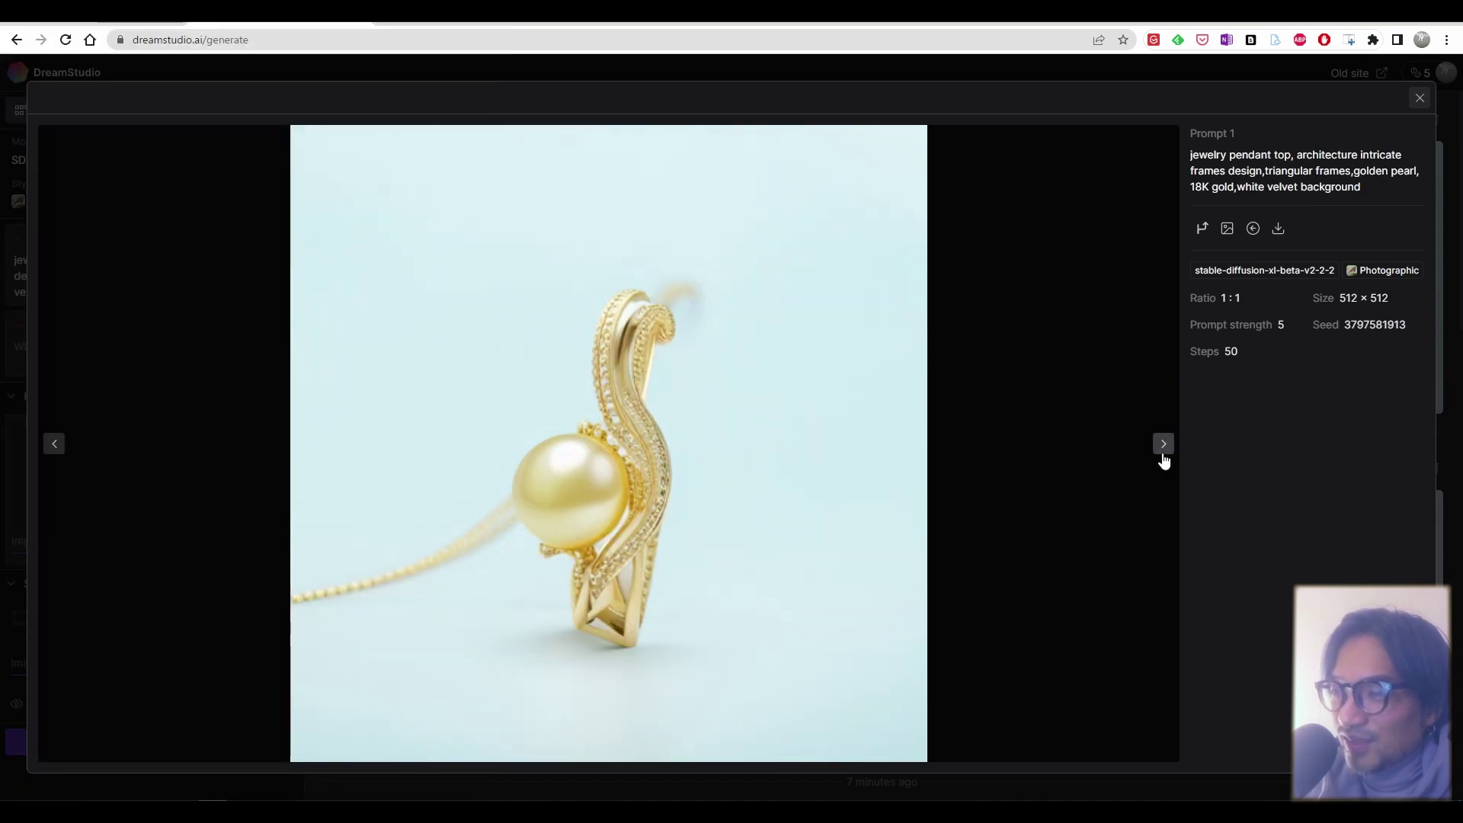
pyautogui.click(1164, 444)
pyautogui.hotkey('alt', 'Tab')
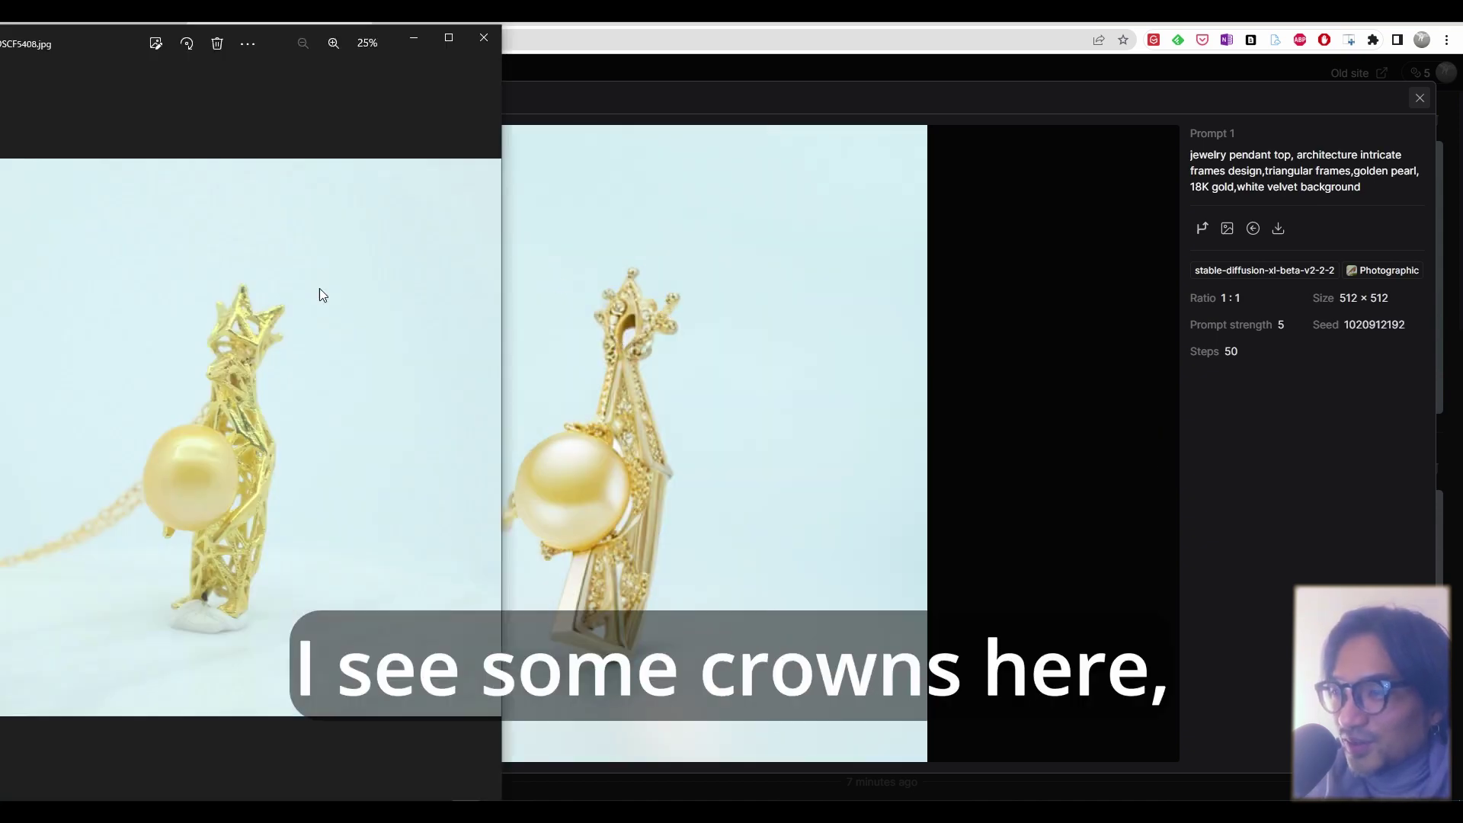